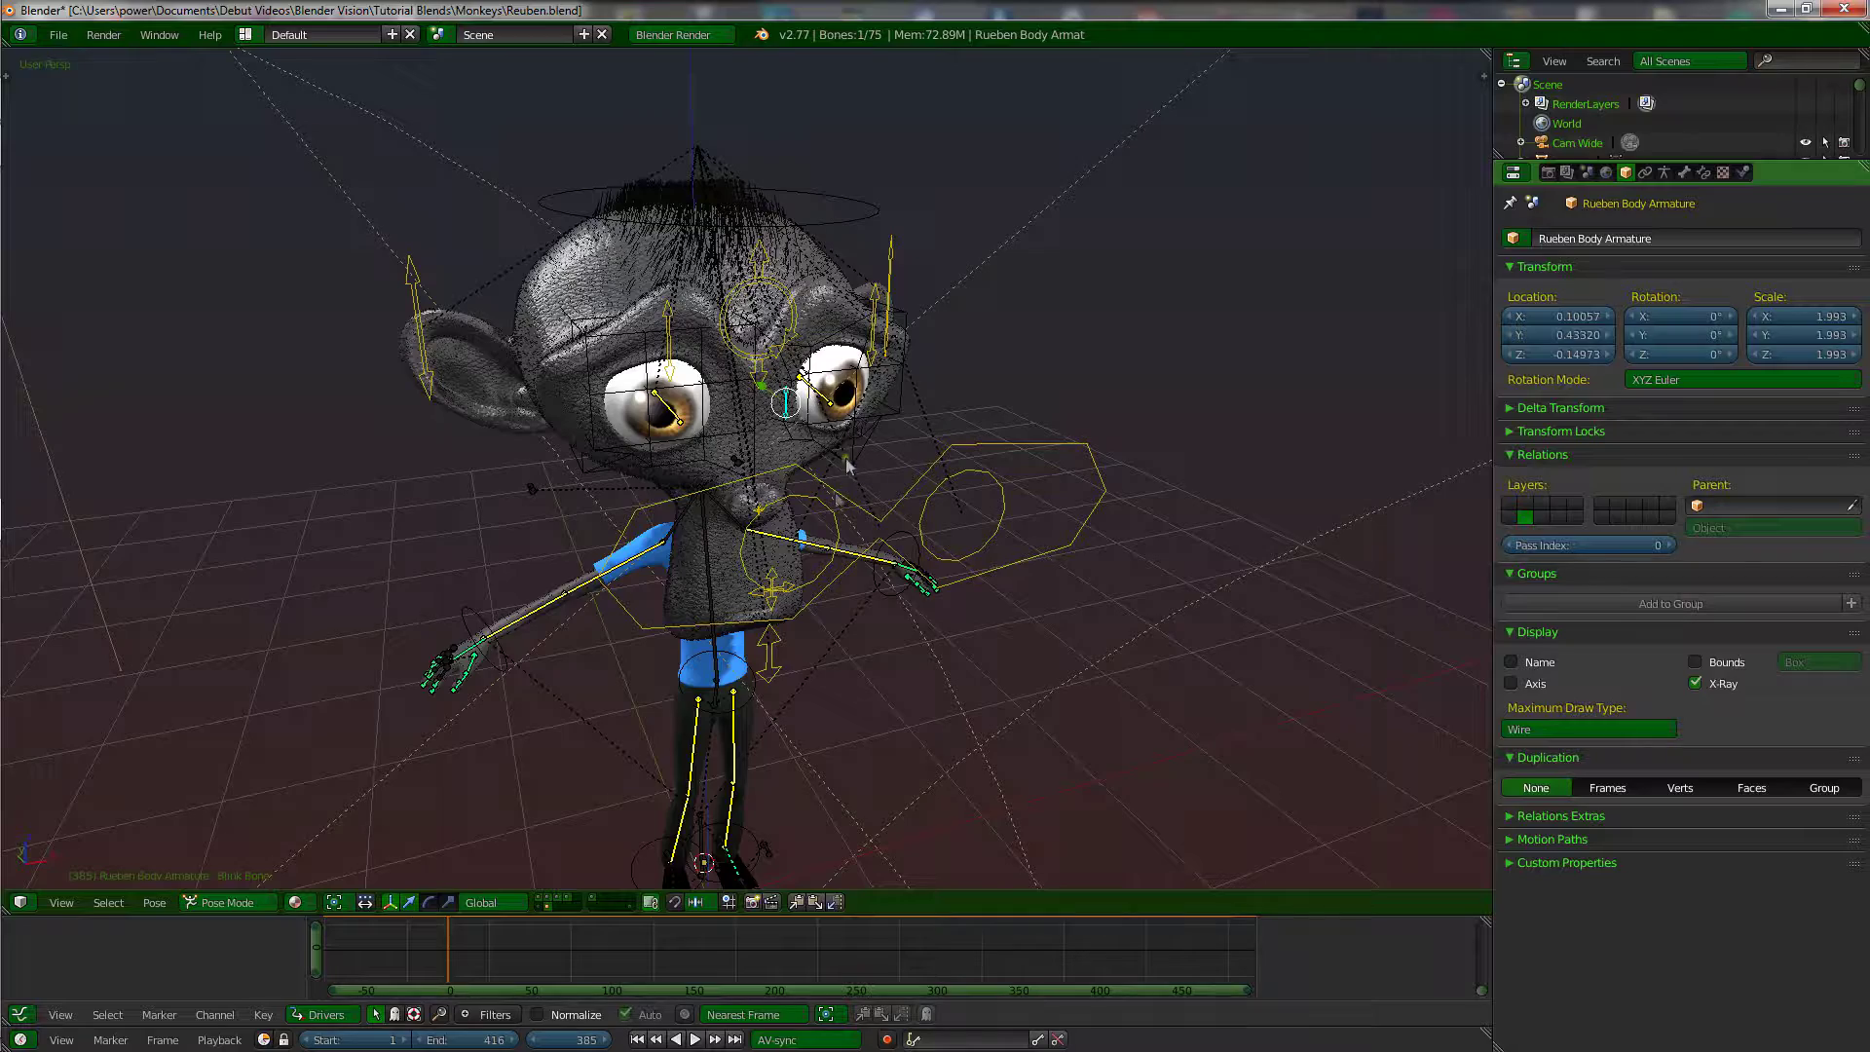
Orbit around the monkey rig and select the blink control's shape object
scroll(826, 477, up, 1)
mouse_move(828, 478)
middle_down()
mouse_move(750, 495)
mouse_move(840, 495)
mouse_move(833, 479)
middle_up()
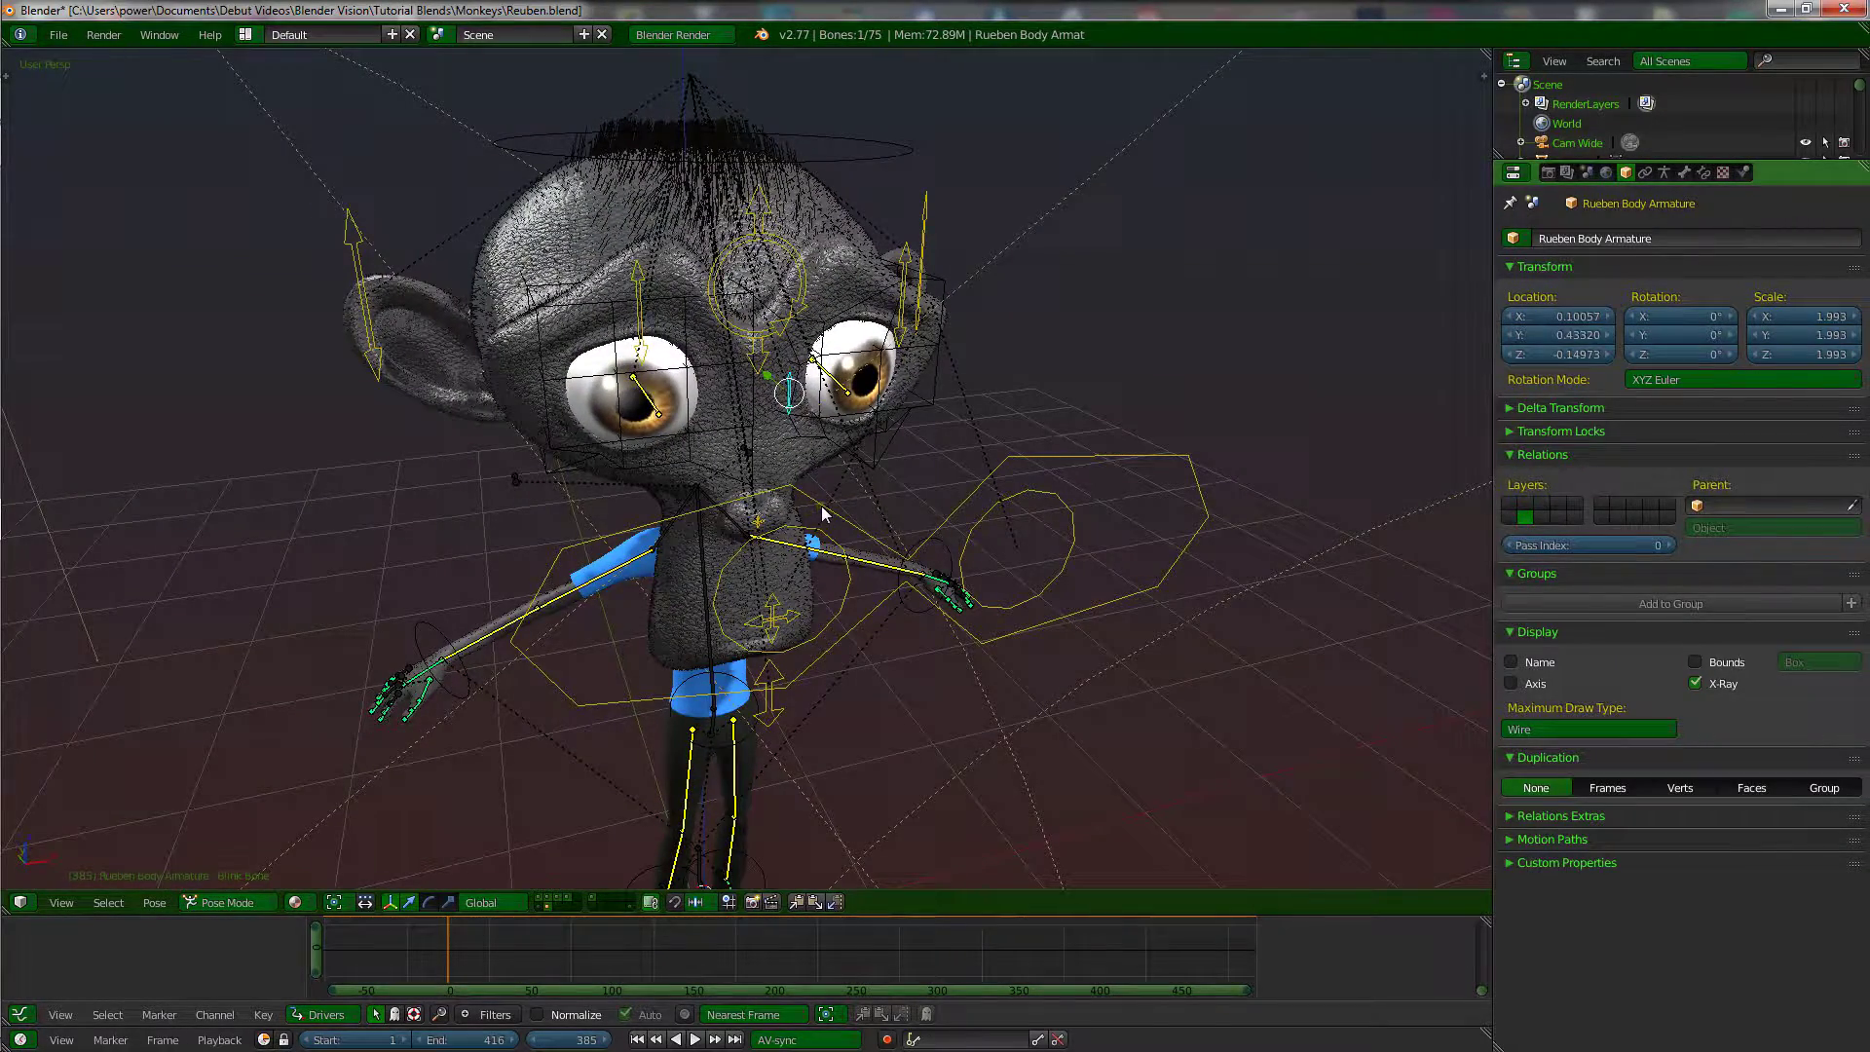
mouse_move(831, 479)
middle_down()
mouse_move(803, 493)
mouse_move(858, 500)
mouse_move(832, 499)
middle_up()
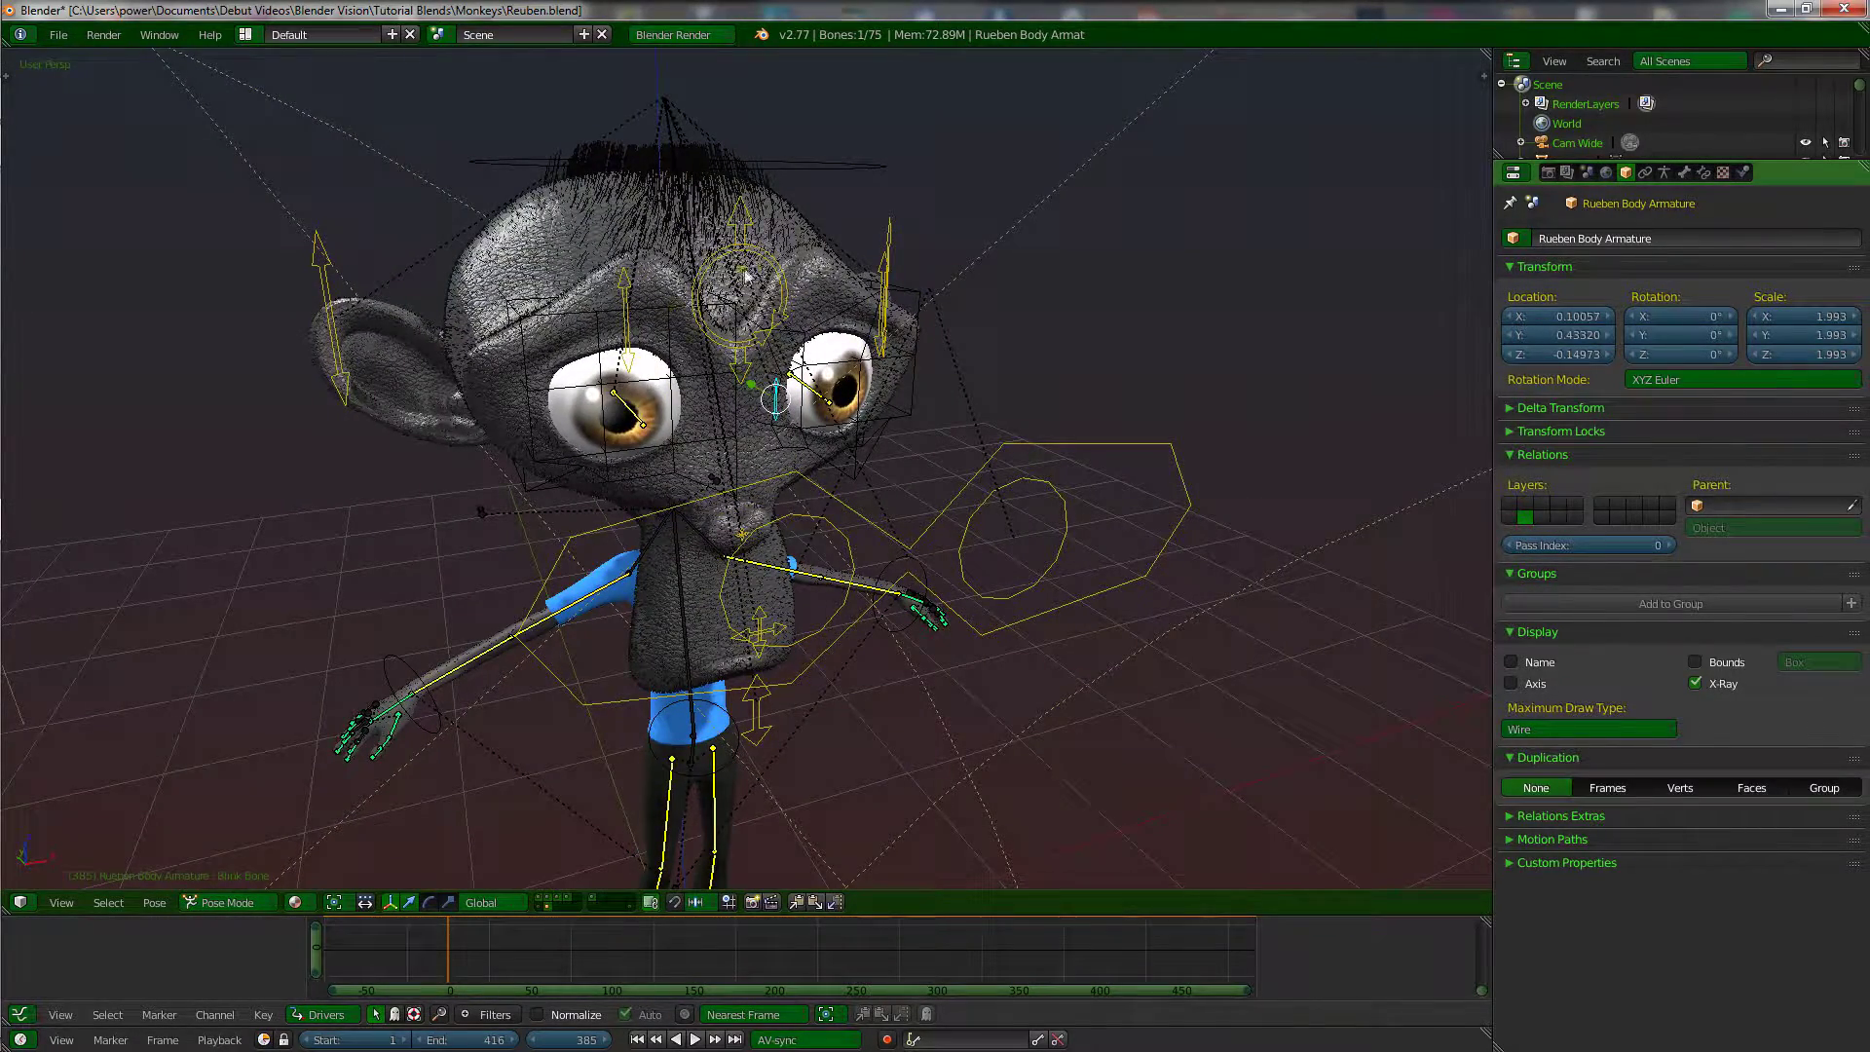
mouse_move(816, 358)
middle_down()
mouse_move(777, 379)
mouse_move(814, 360)
middle_up()
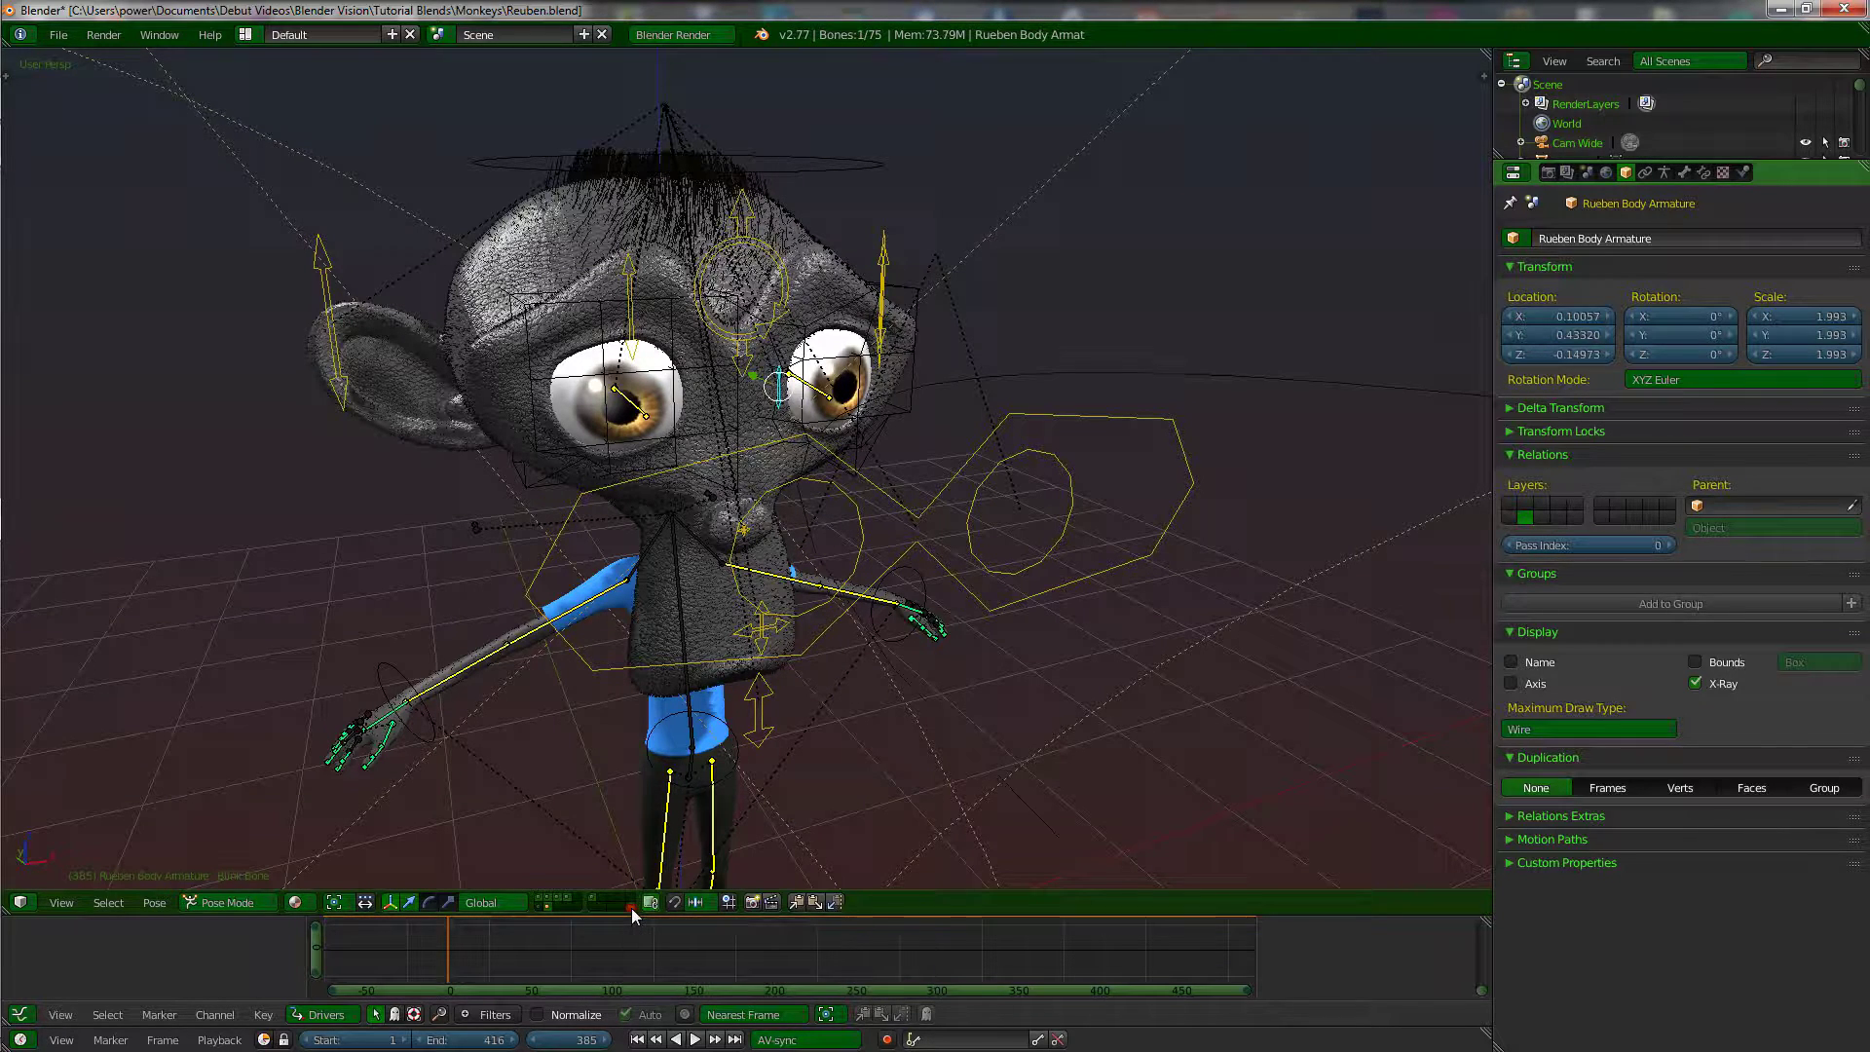
scroll(833, 606, down, 4)
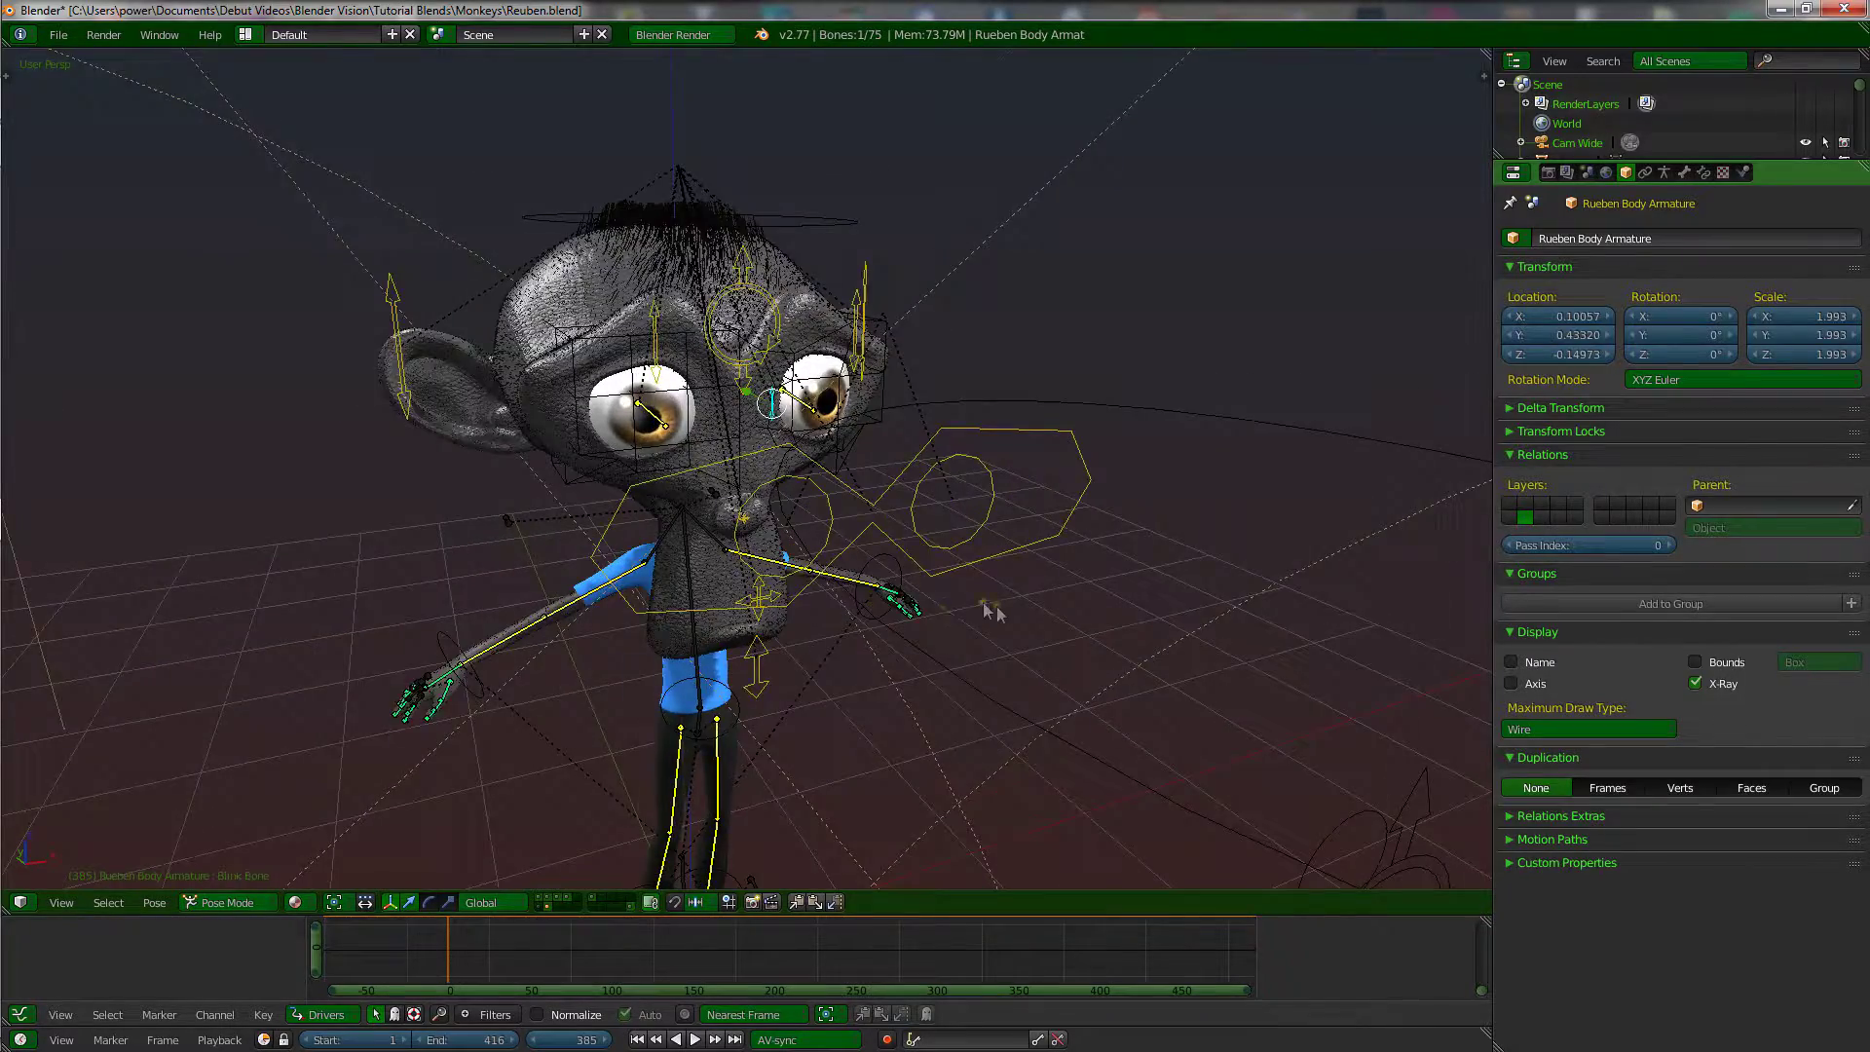
middle_drag(994, 614, 779, 546)
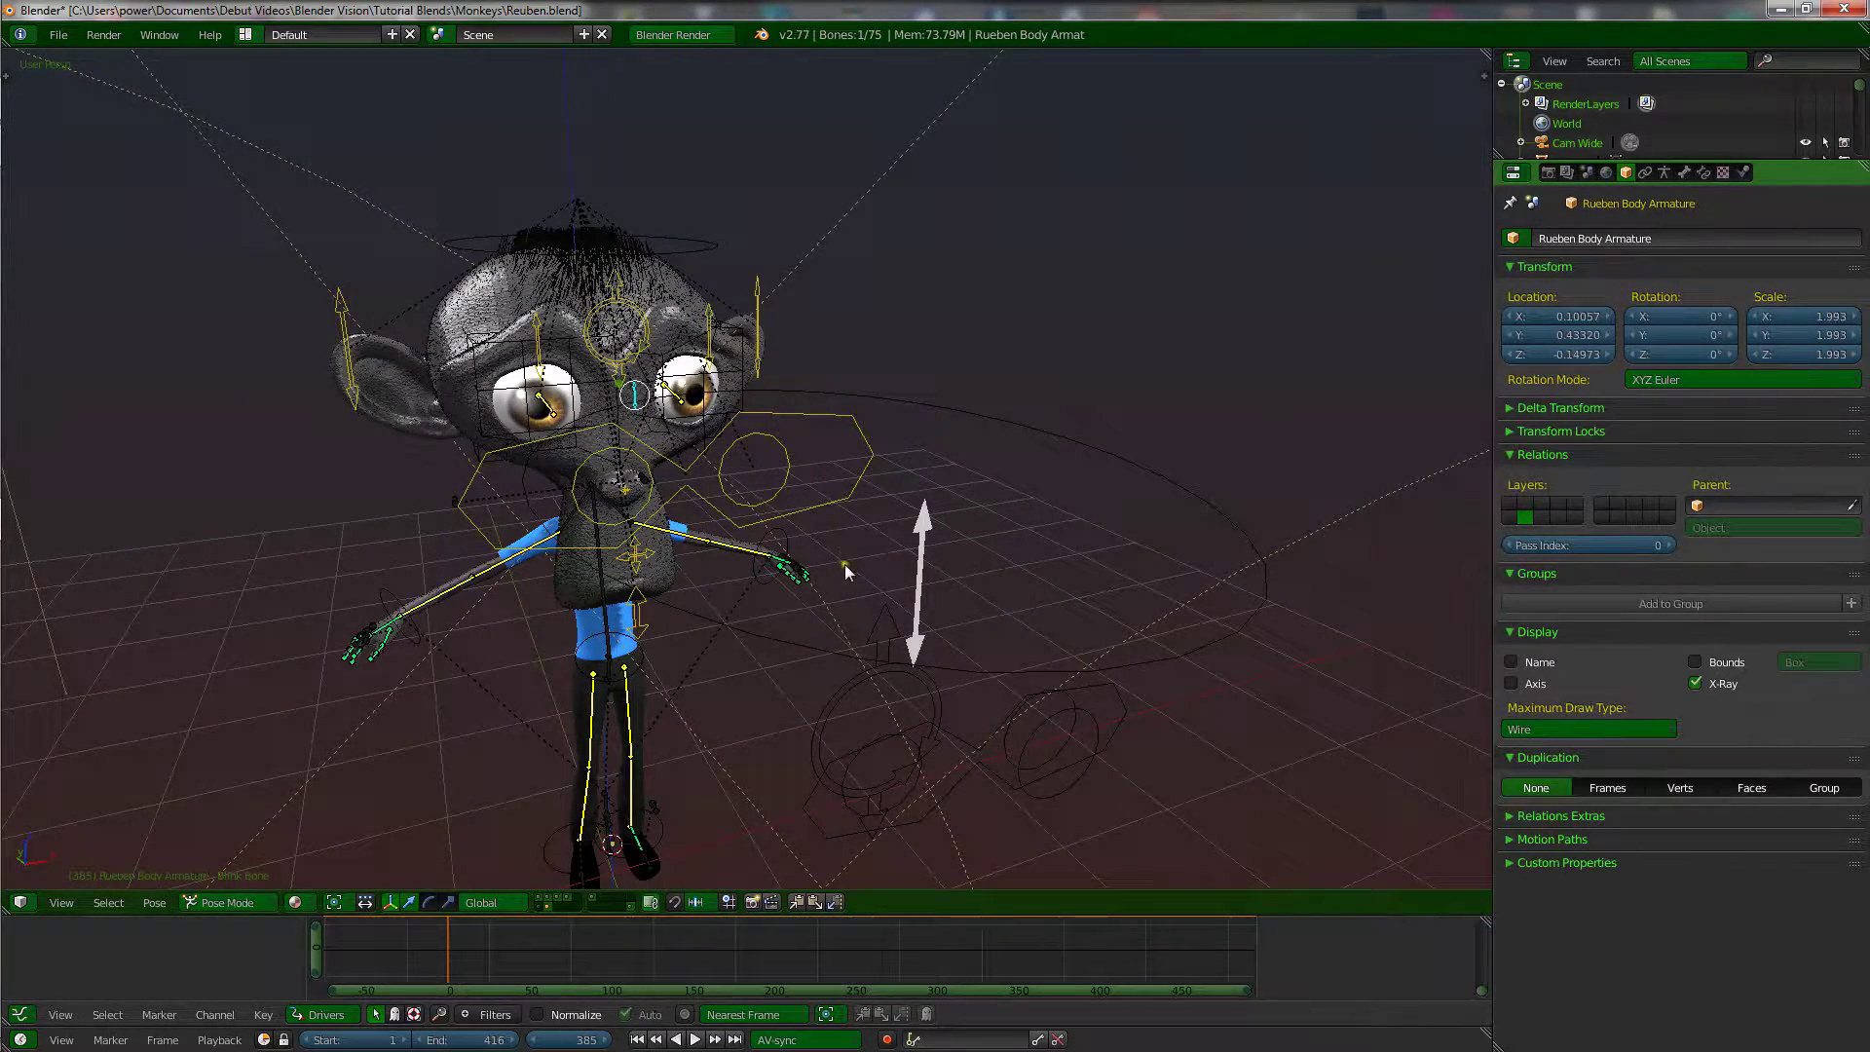
mouse_move(919, 579)
middle_down()
mouse_move(937, 563)
mouse_move(928, 576)
middle_up()
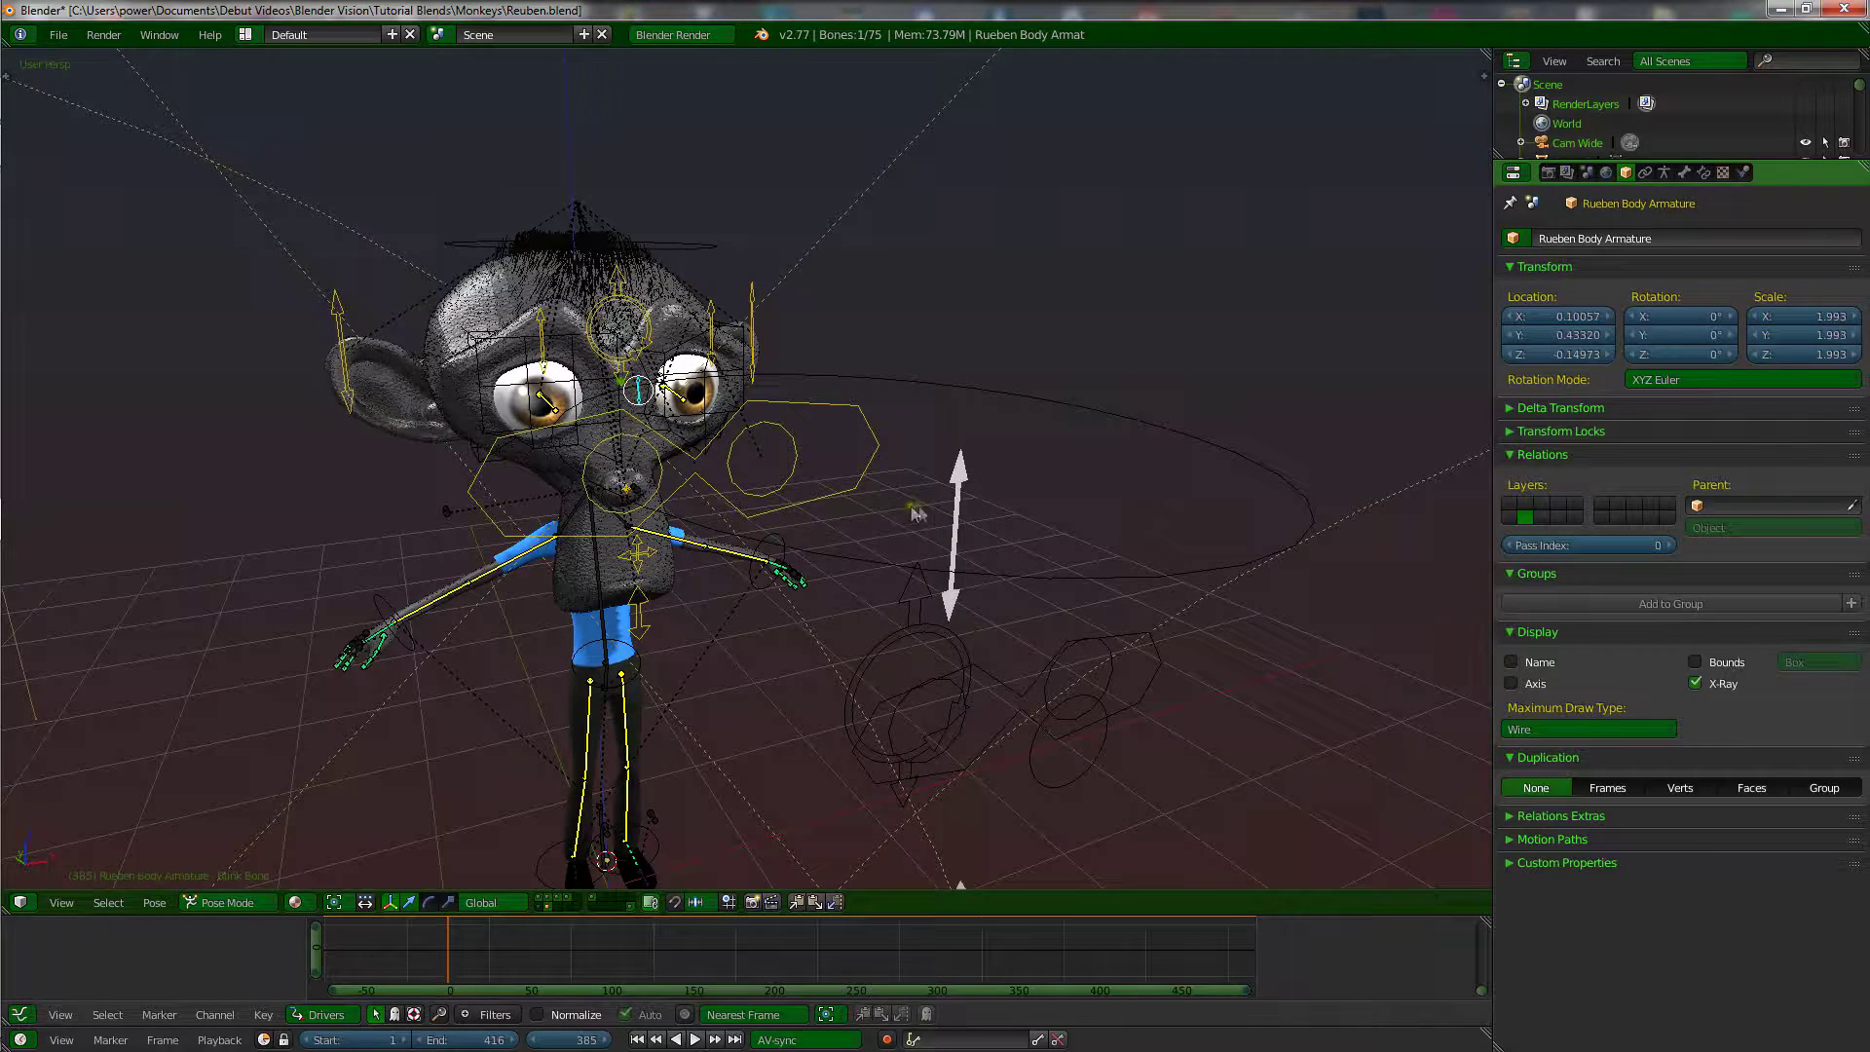
right_click(955, 523)
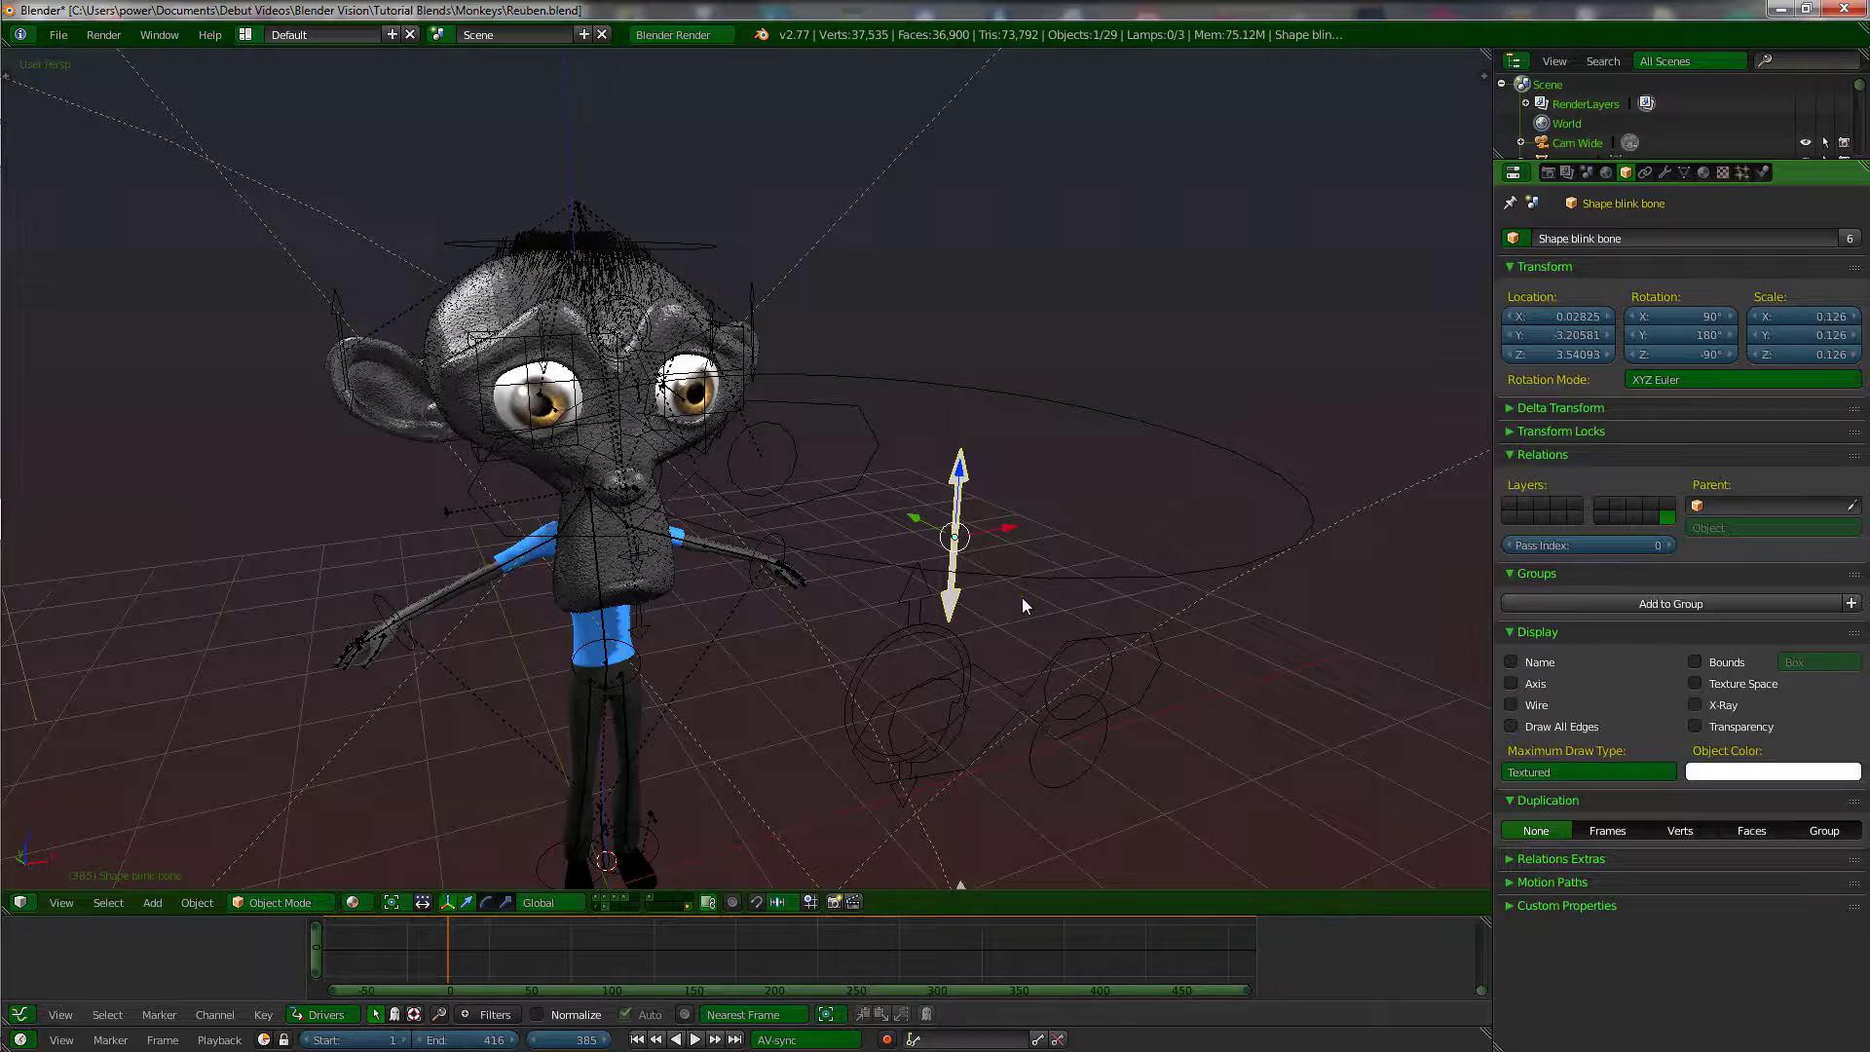
scroll(809, 491, up, 3)
middle_drag(797, 489, 820, 495)
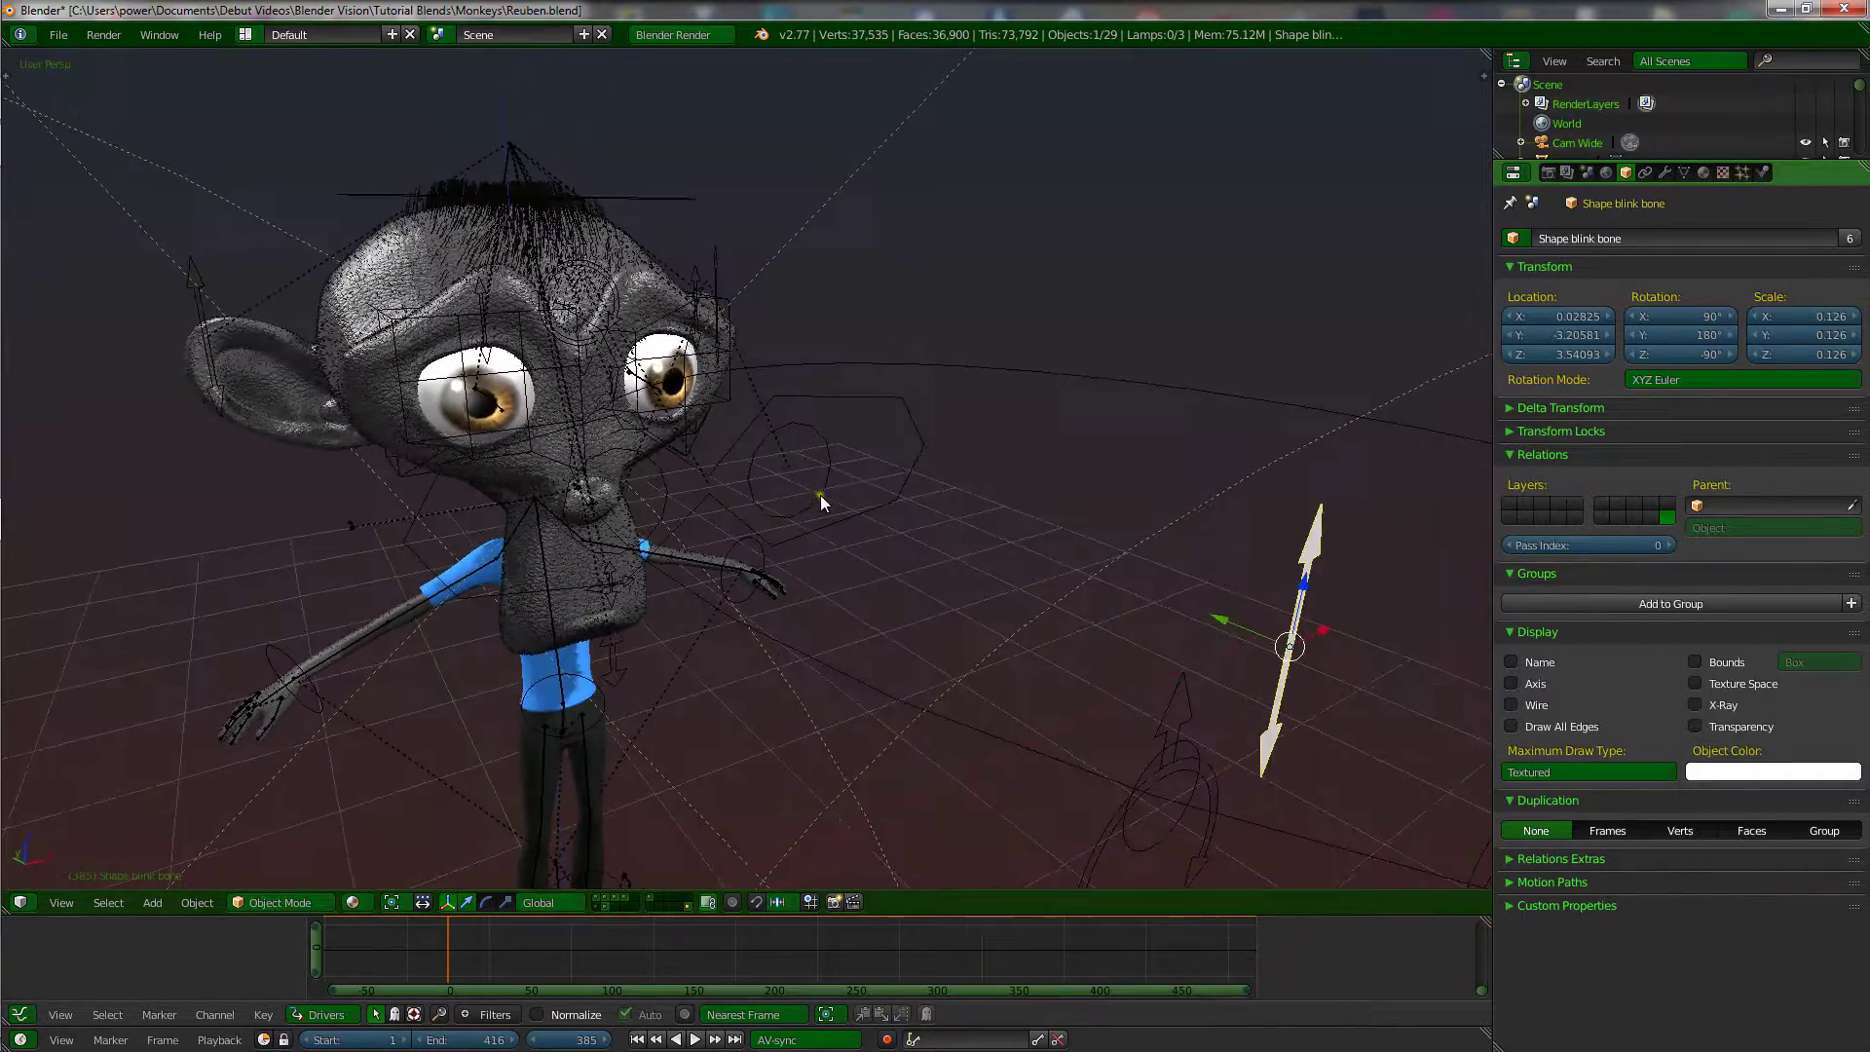
Compare the eye_target bone with the Shape targeteyes hexagon, then put the hexagon in Edit Mode
right_click(912, 422)
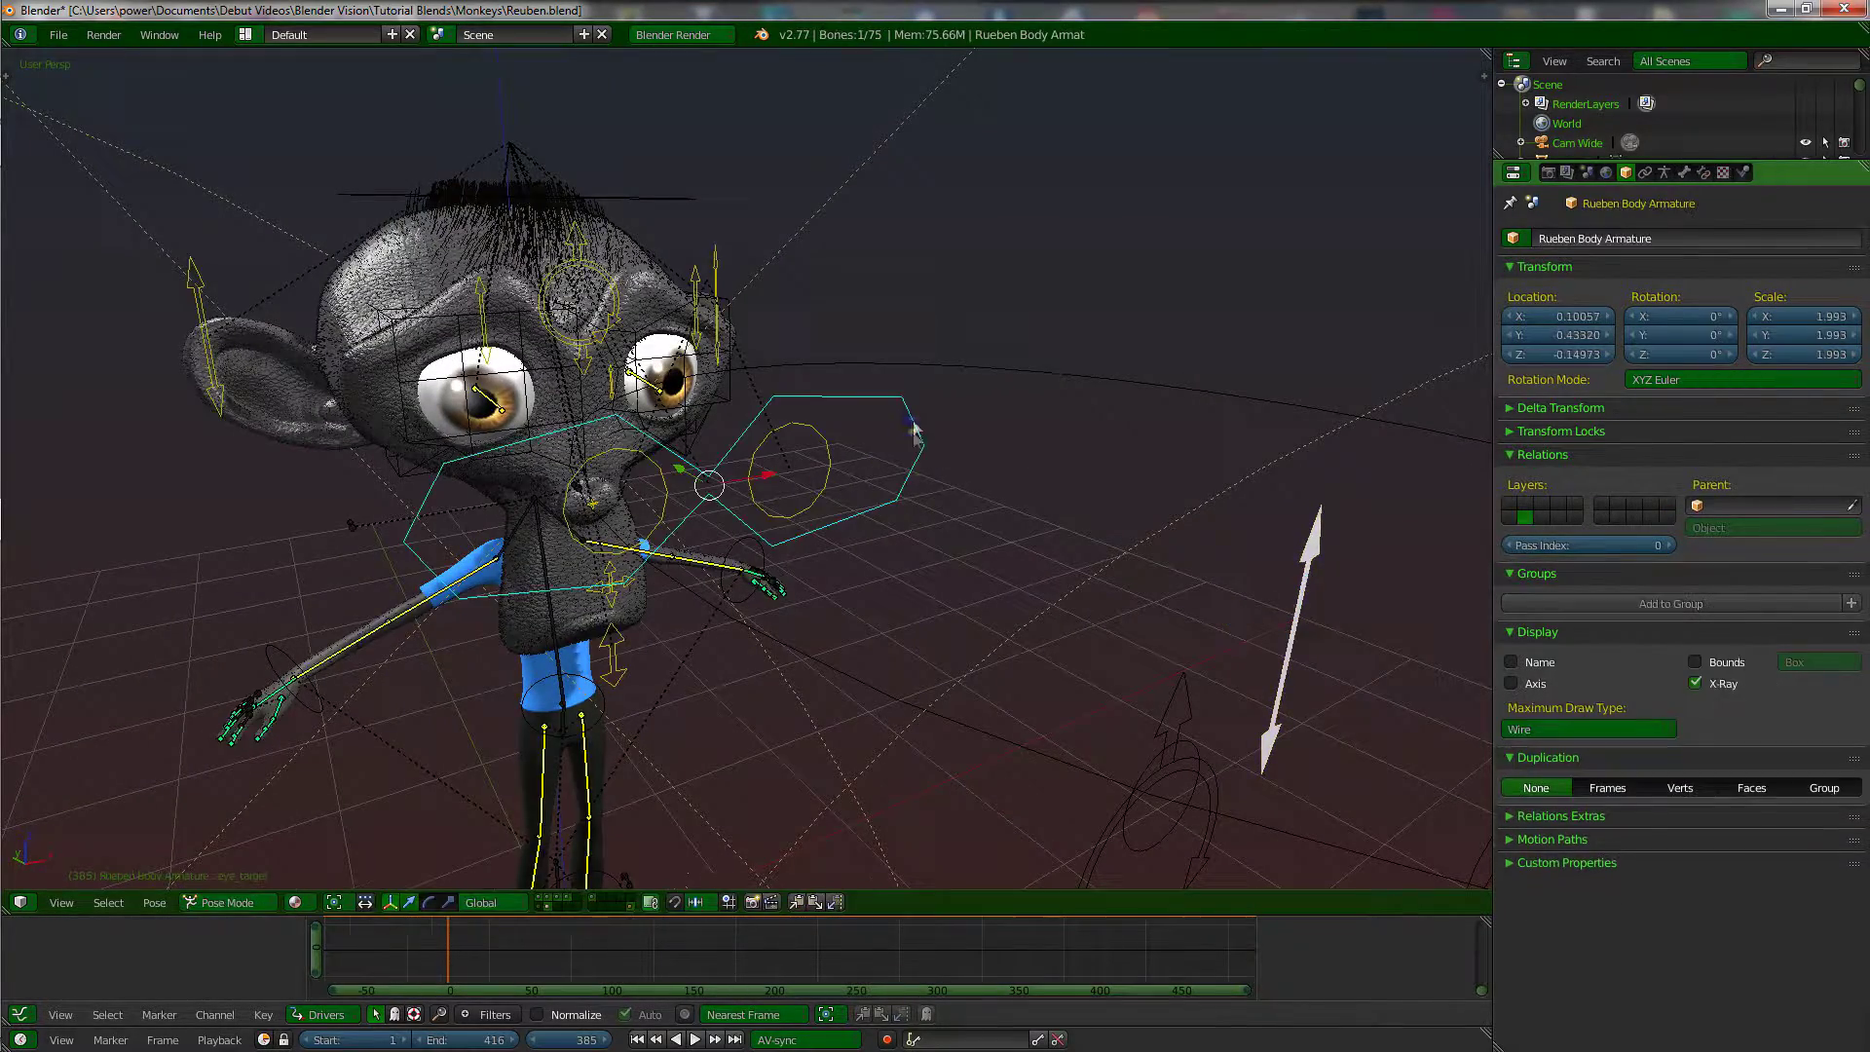
shift+middle_drag(927, 526, 861, 430)
middle_drag(1261, 611, 1258, 517)
right_click(1293, 524)
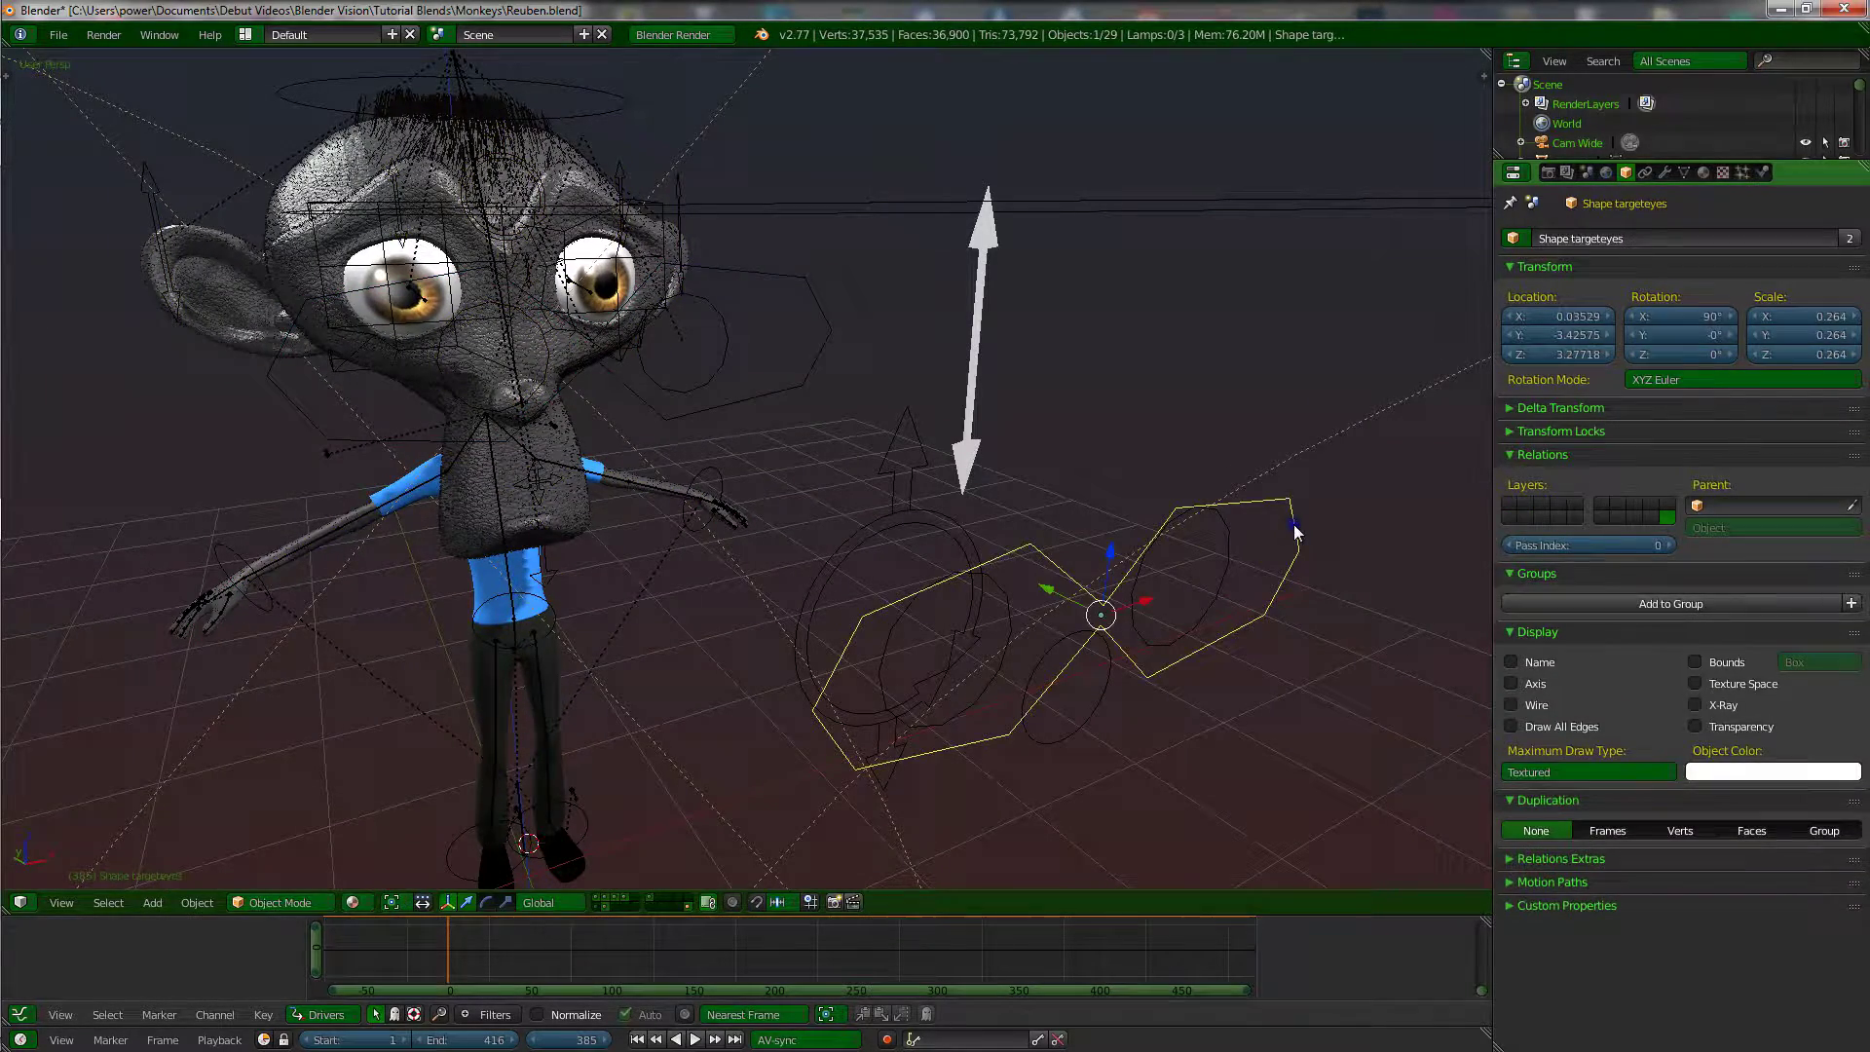
right_click(819, 365)
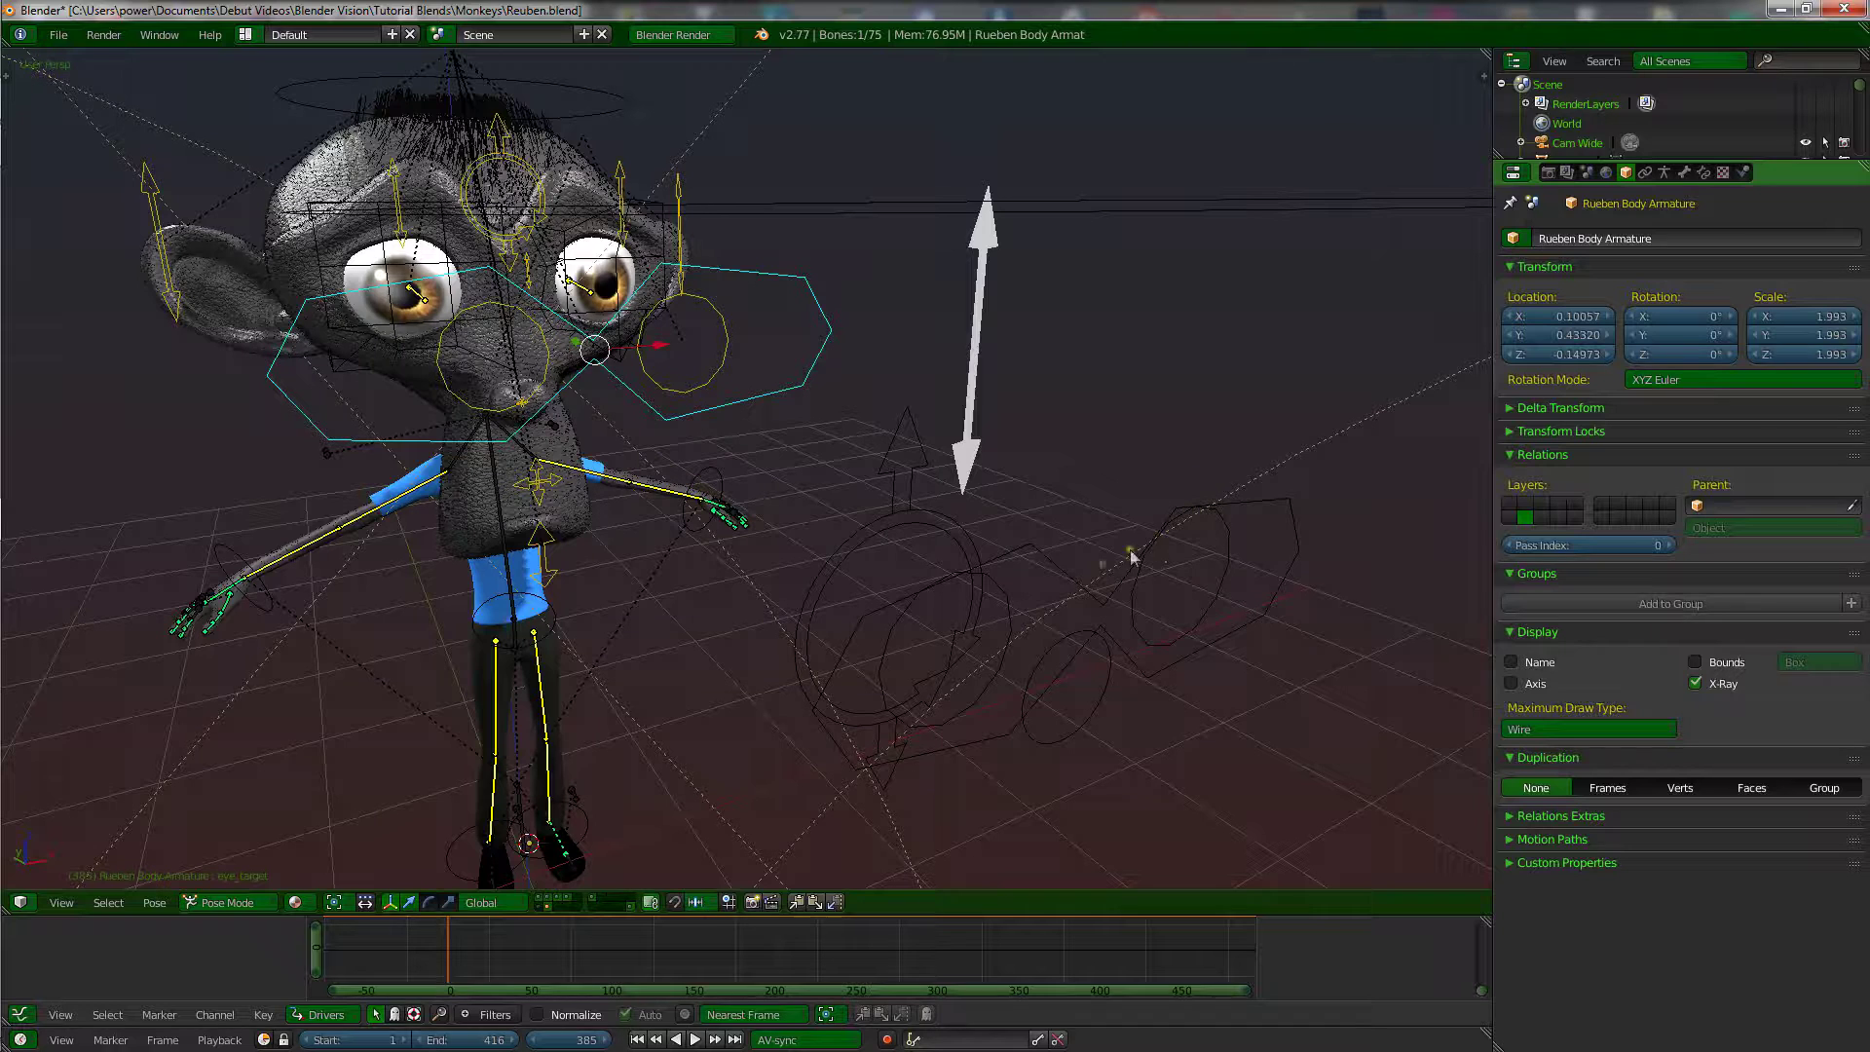
right_click(1301, 546)
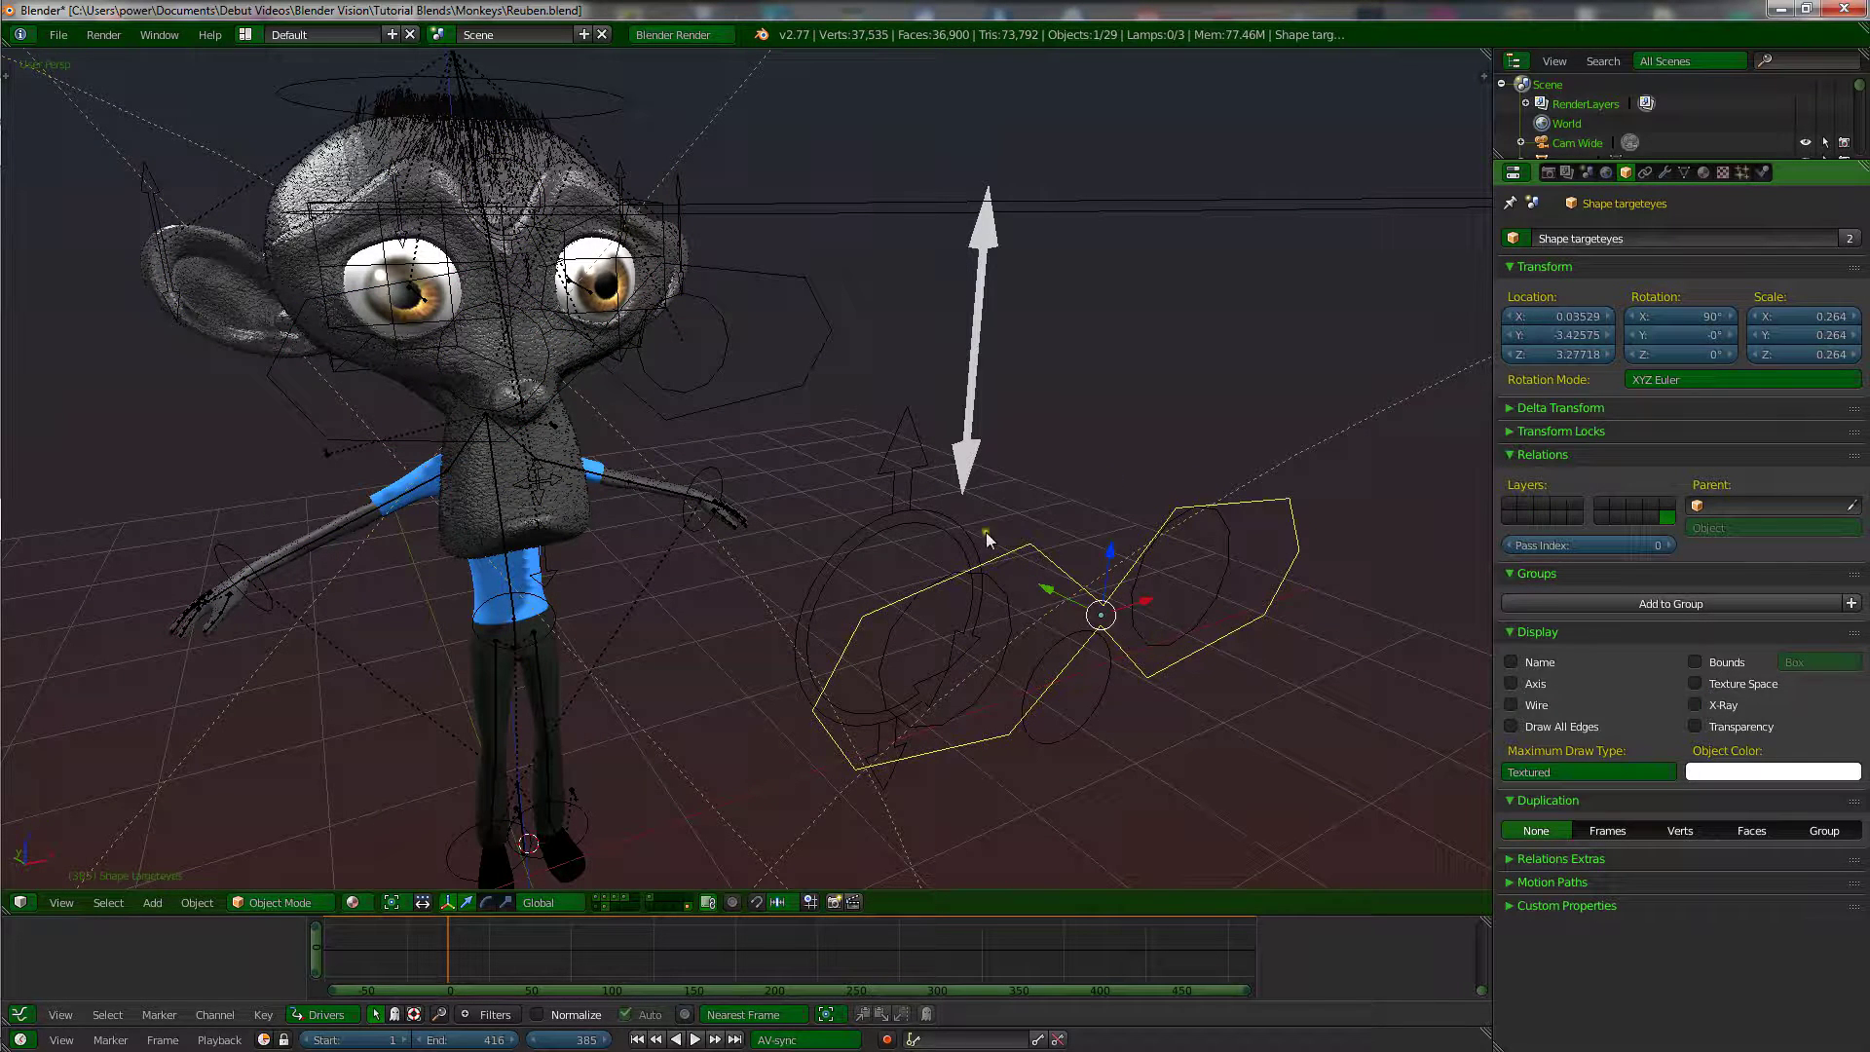
key(Tab)
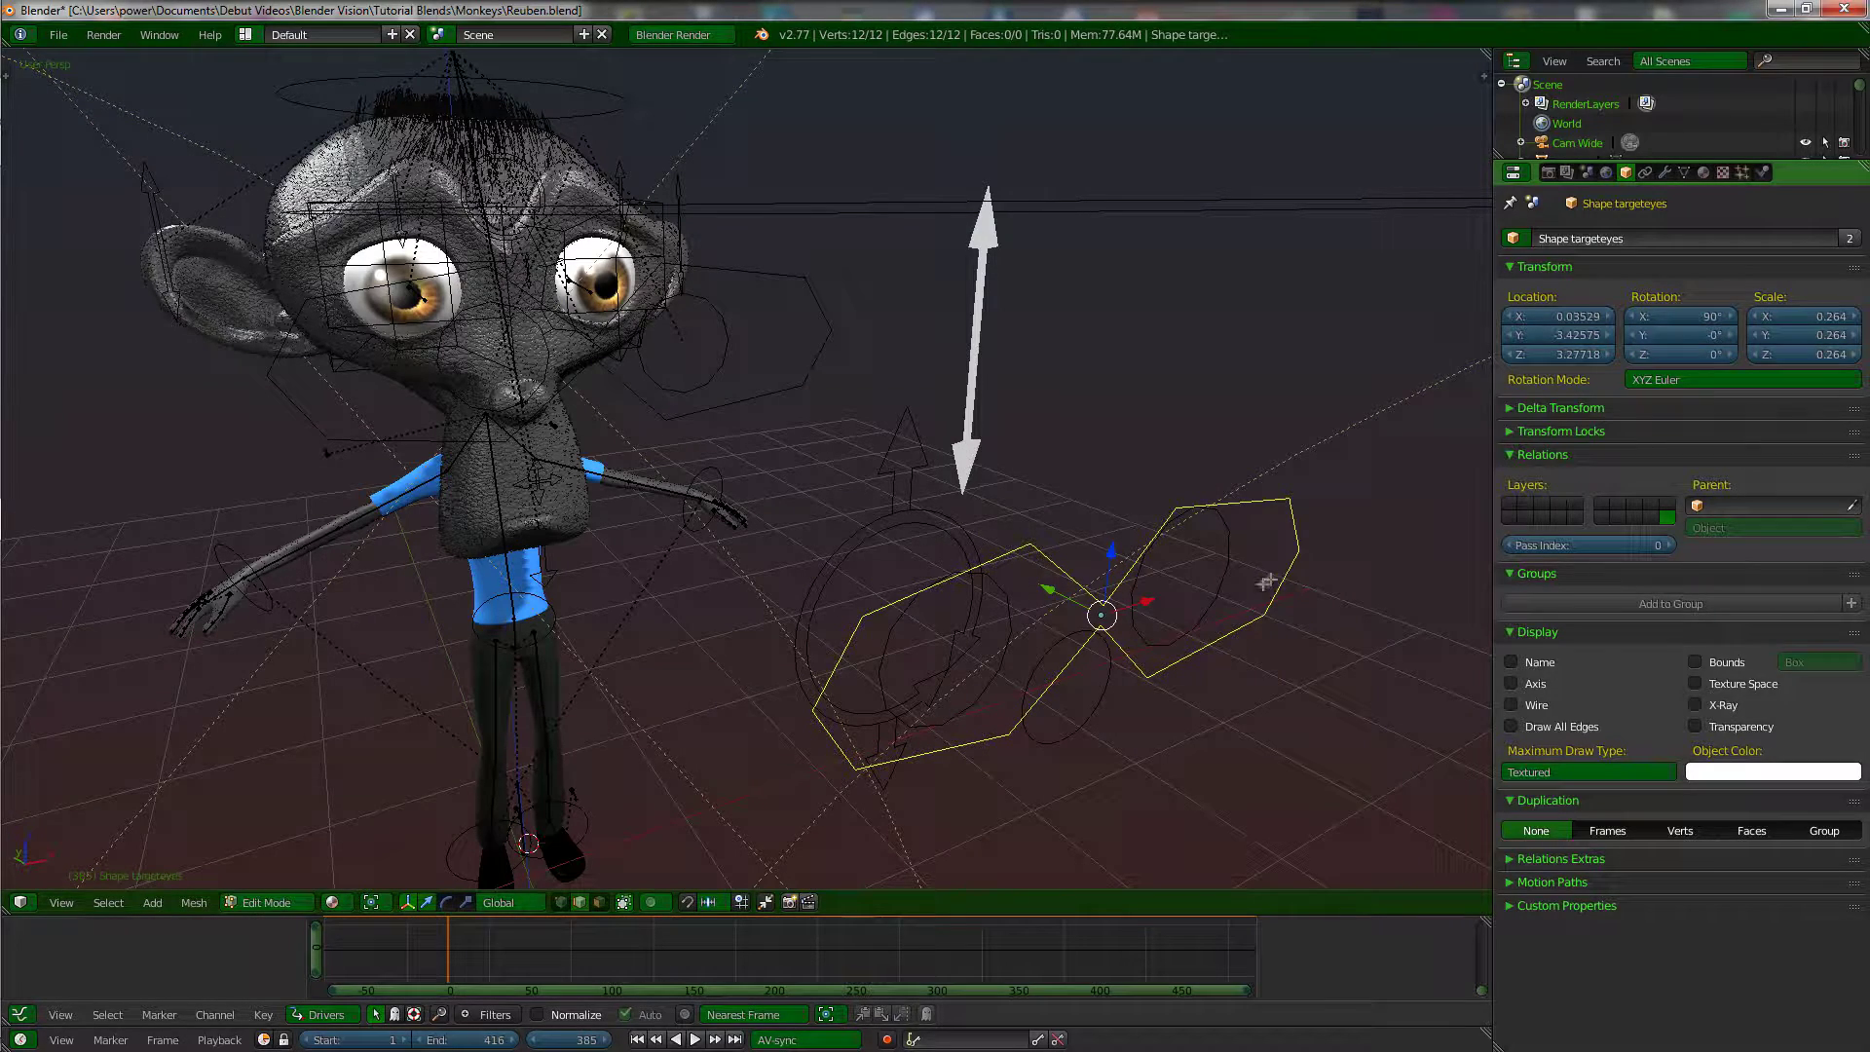
Resize the hexagon's vertices in Edit Mode, then return to Object Mode
key(ctrl+Tab)
click(1351, 609)
key(s)
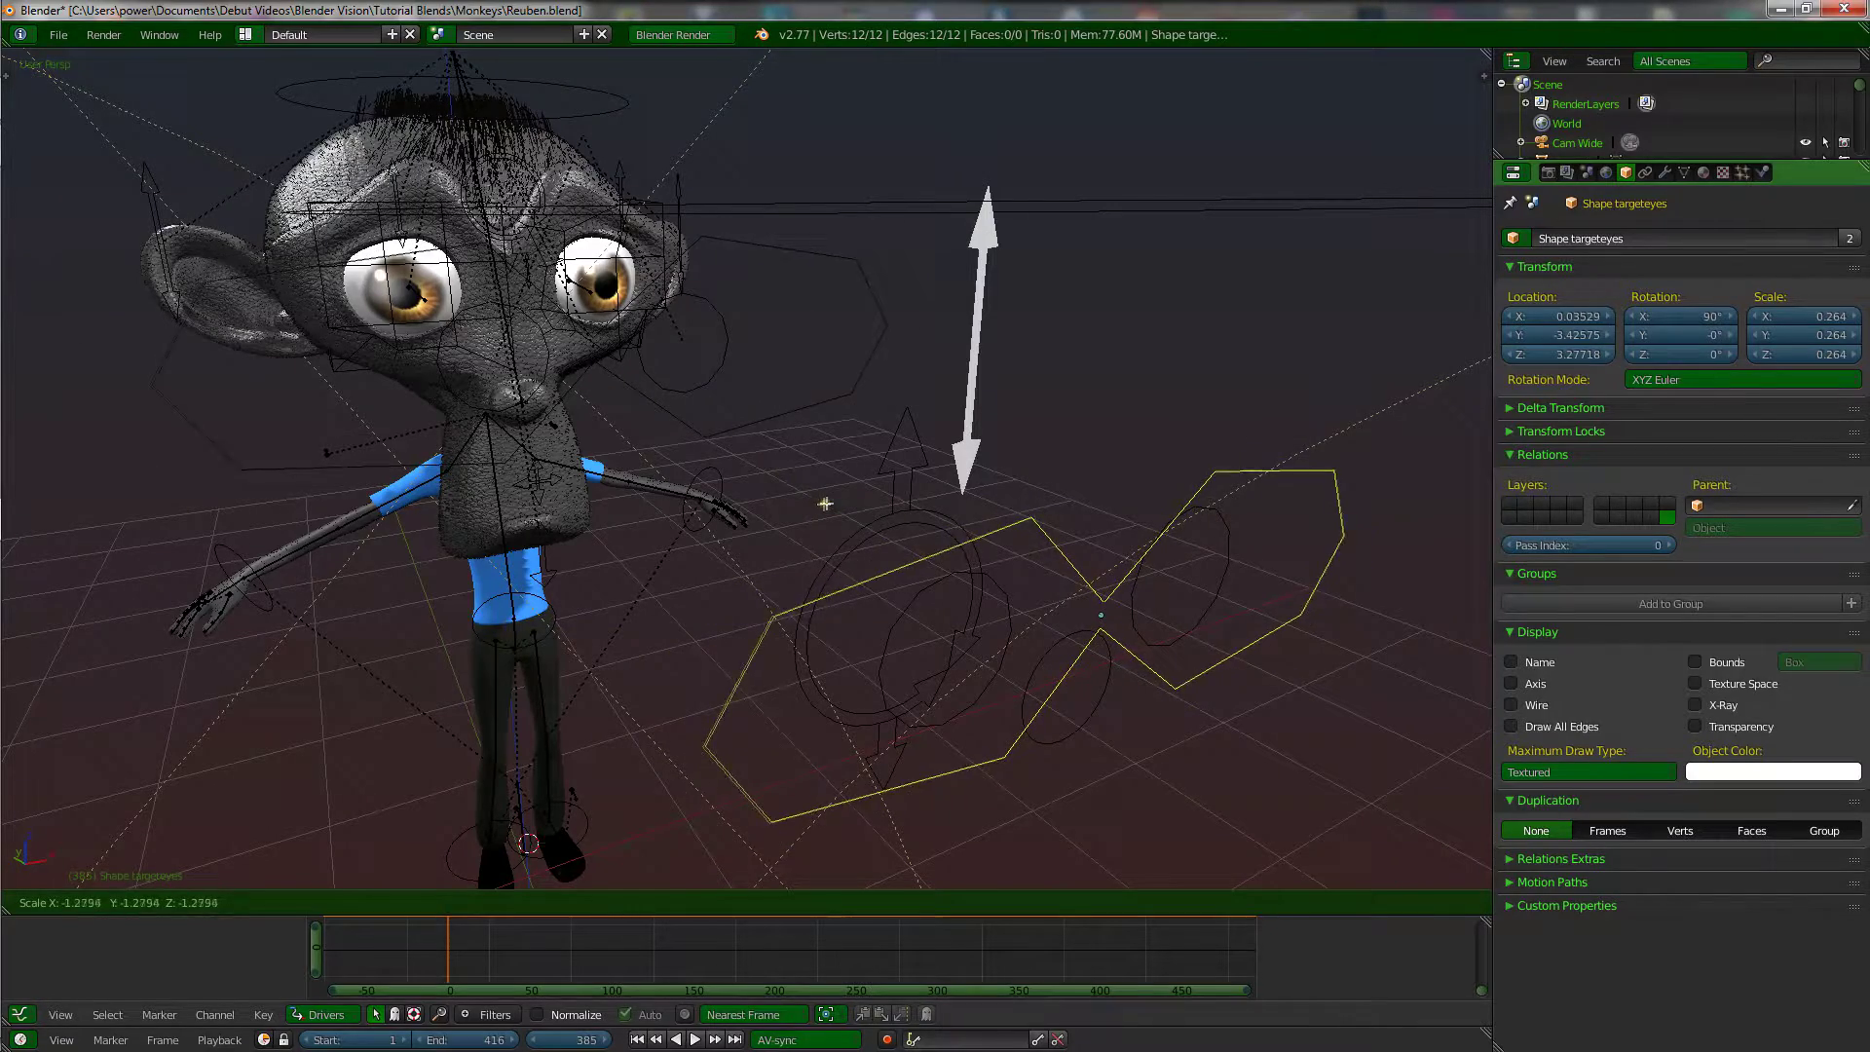
click(930, 577)
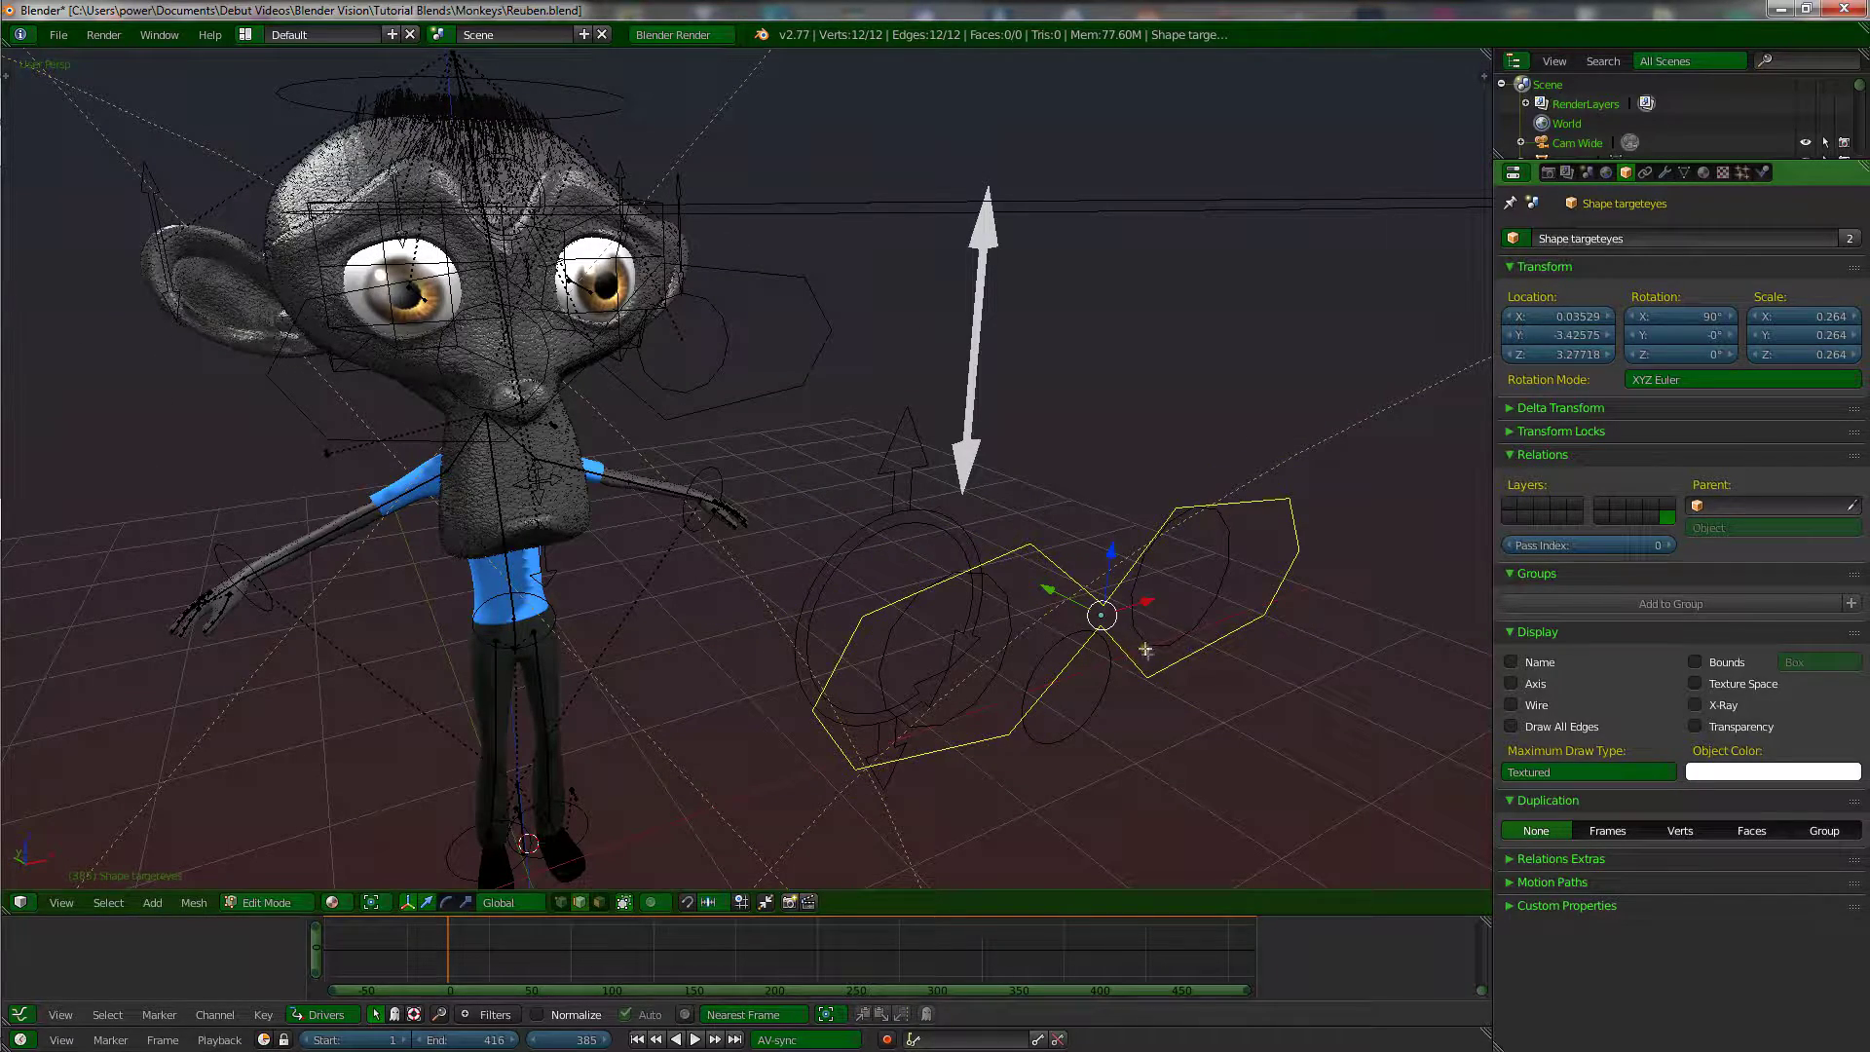
key(Tab)
Begin scaling the whole shape object, then show eye_target's bone constraint settings
key(s)
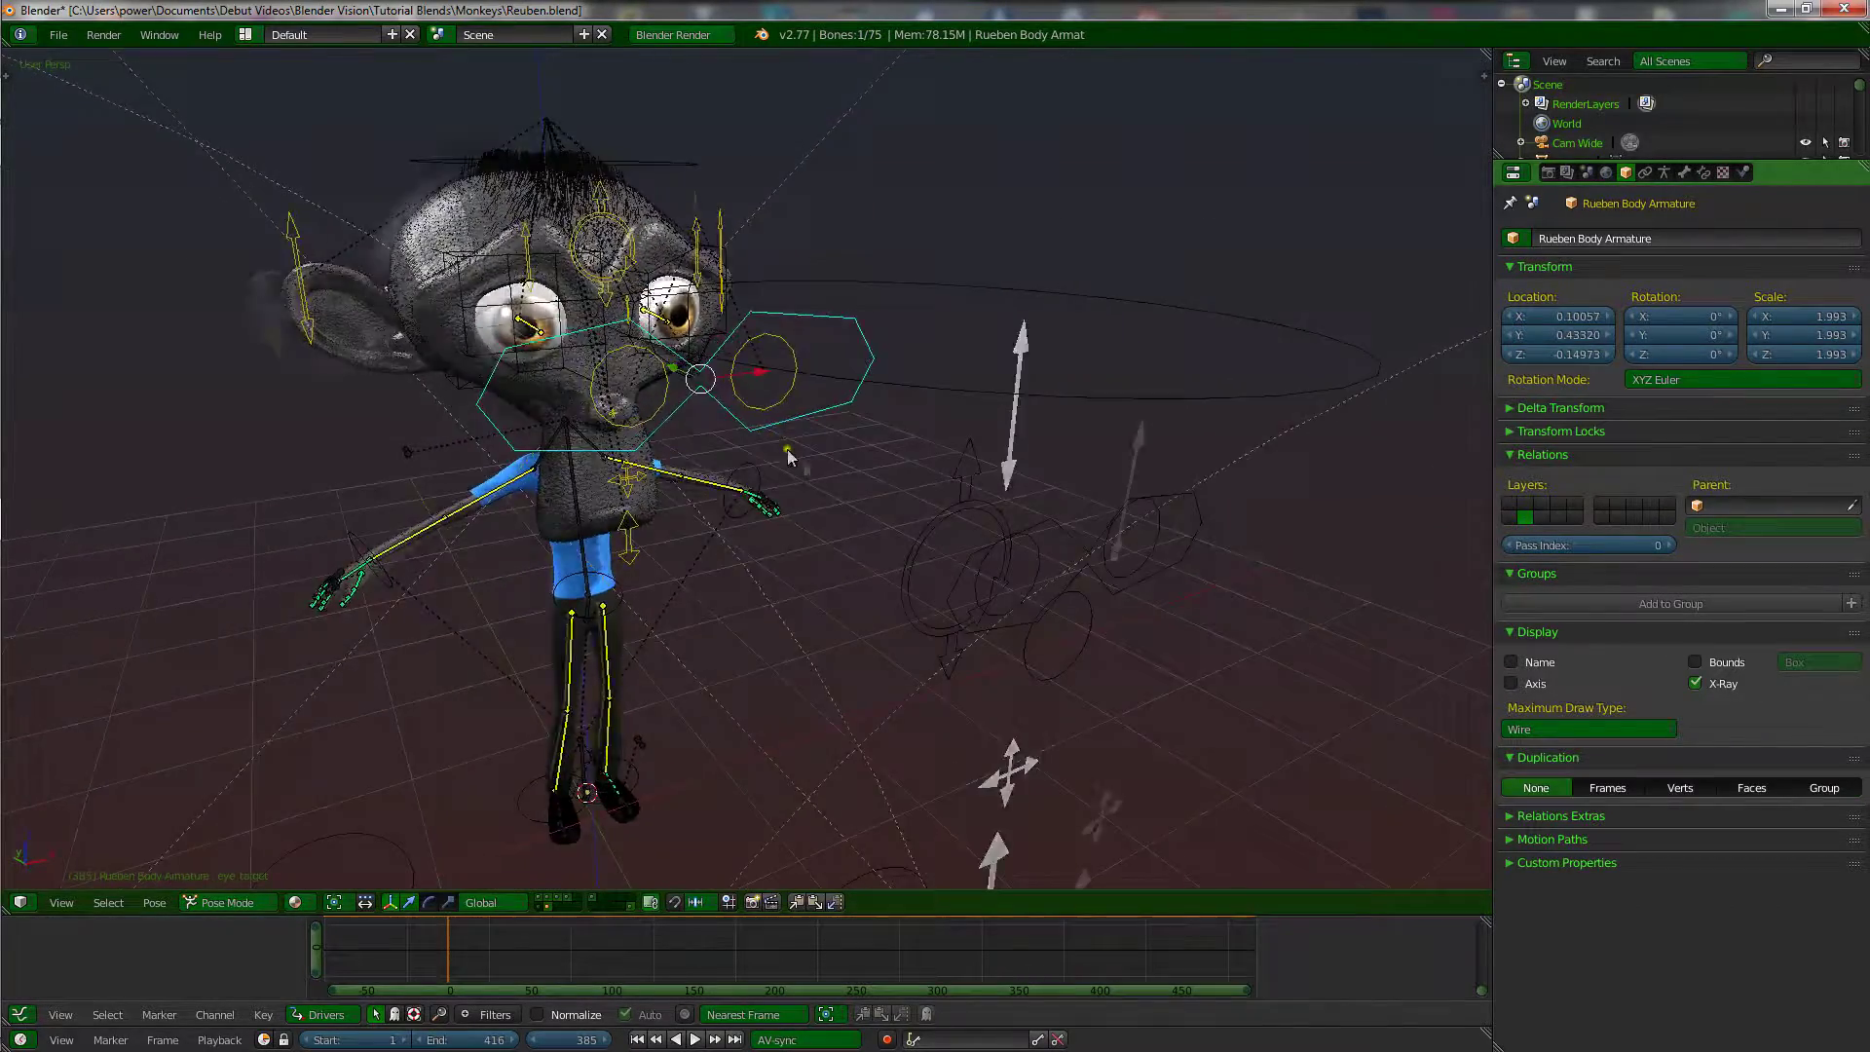
mouse_move(787, 448)
middle_down()
mouse_move(802, 469)
mouse_move(785, 430)
middle_up()
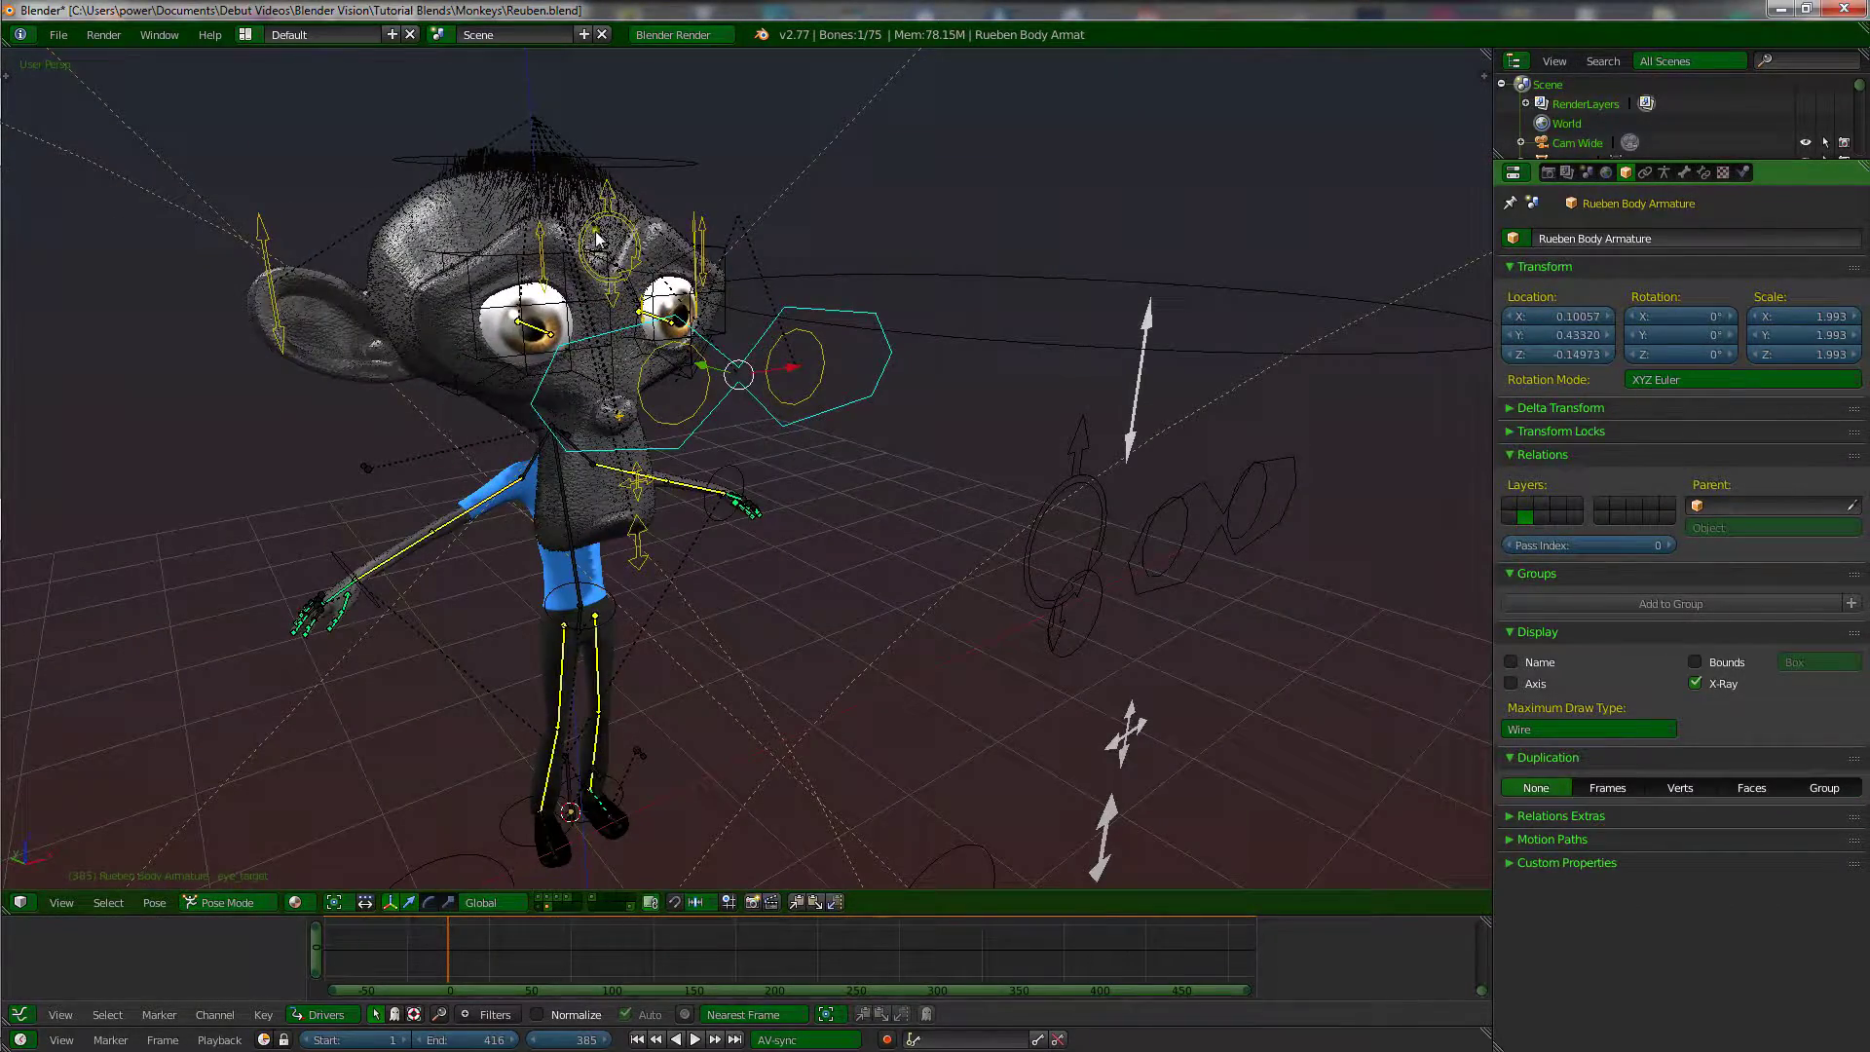
click(1704, 174)
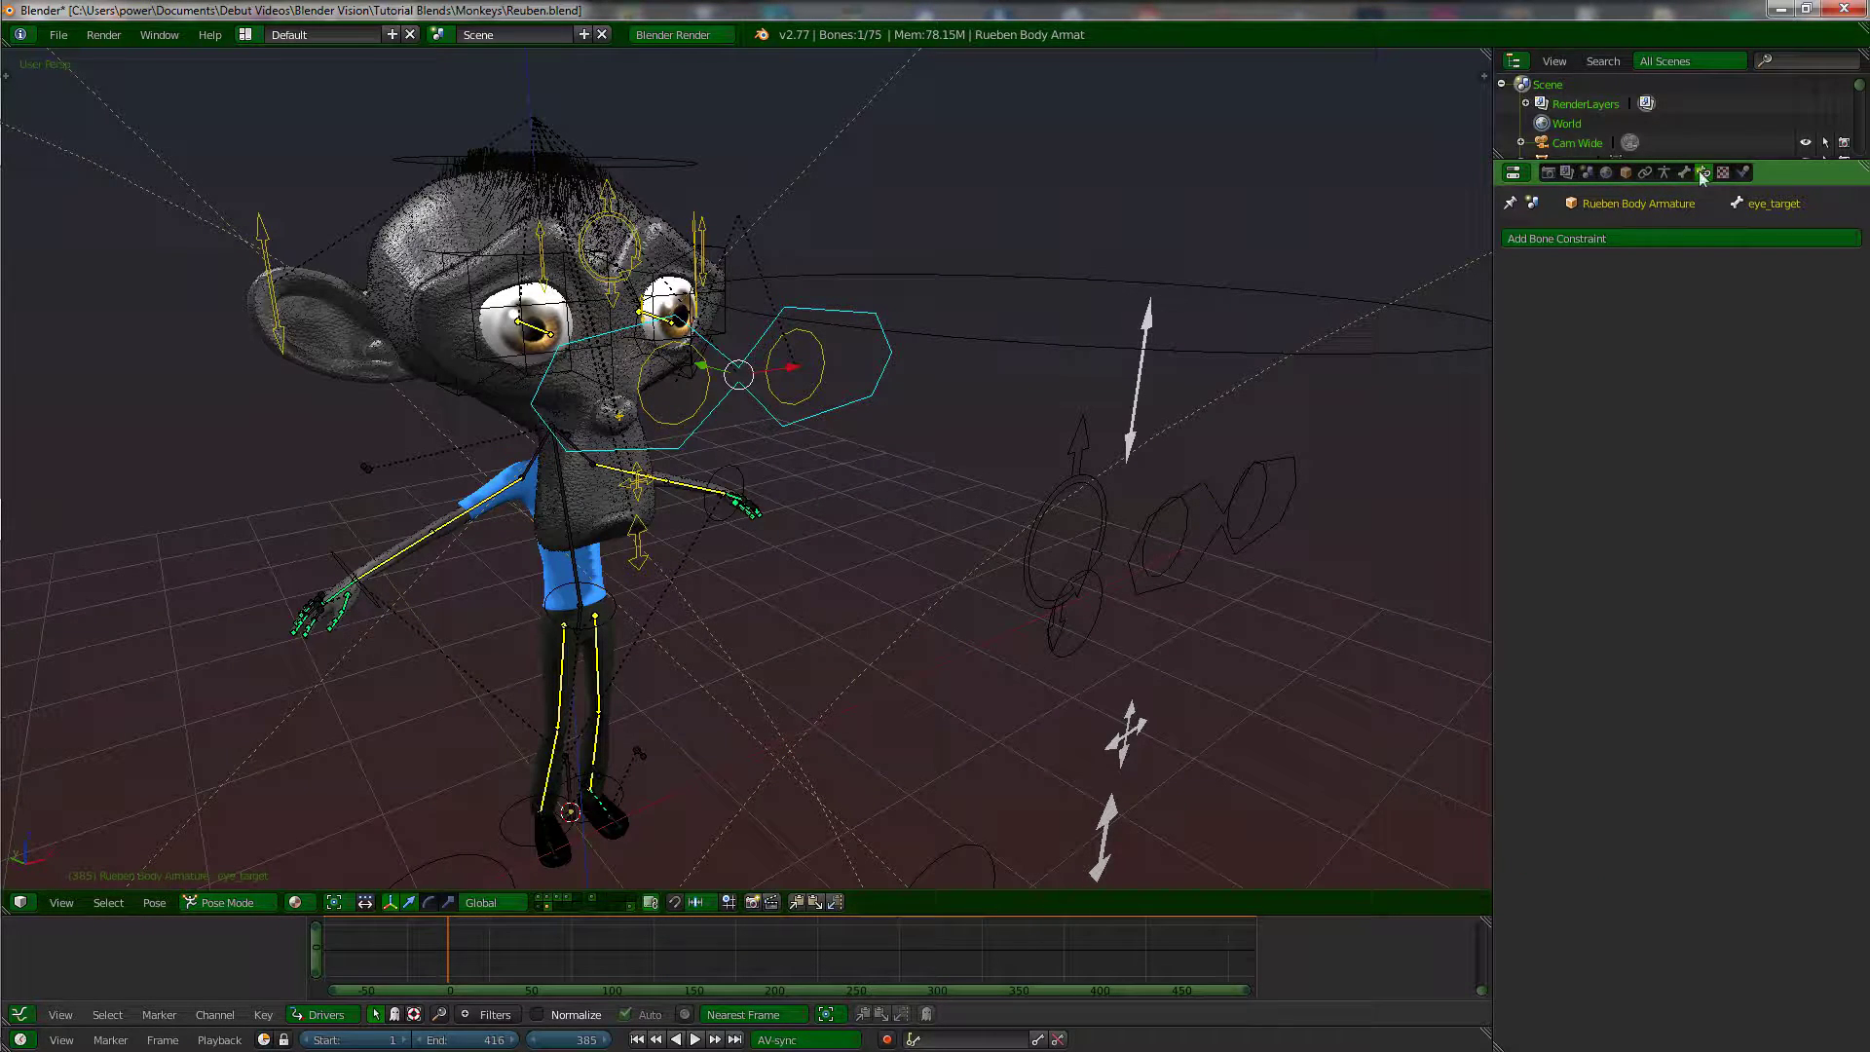
Set the eye_target bone's Custom Shape Scale to 1.100 in the Bone tab
click(1686, 174)
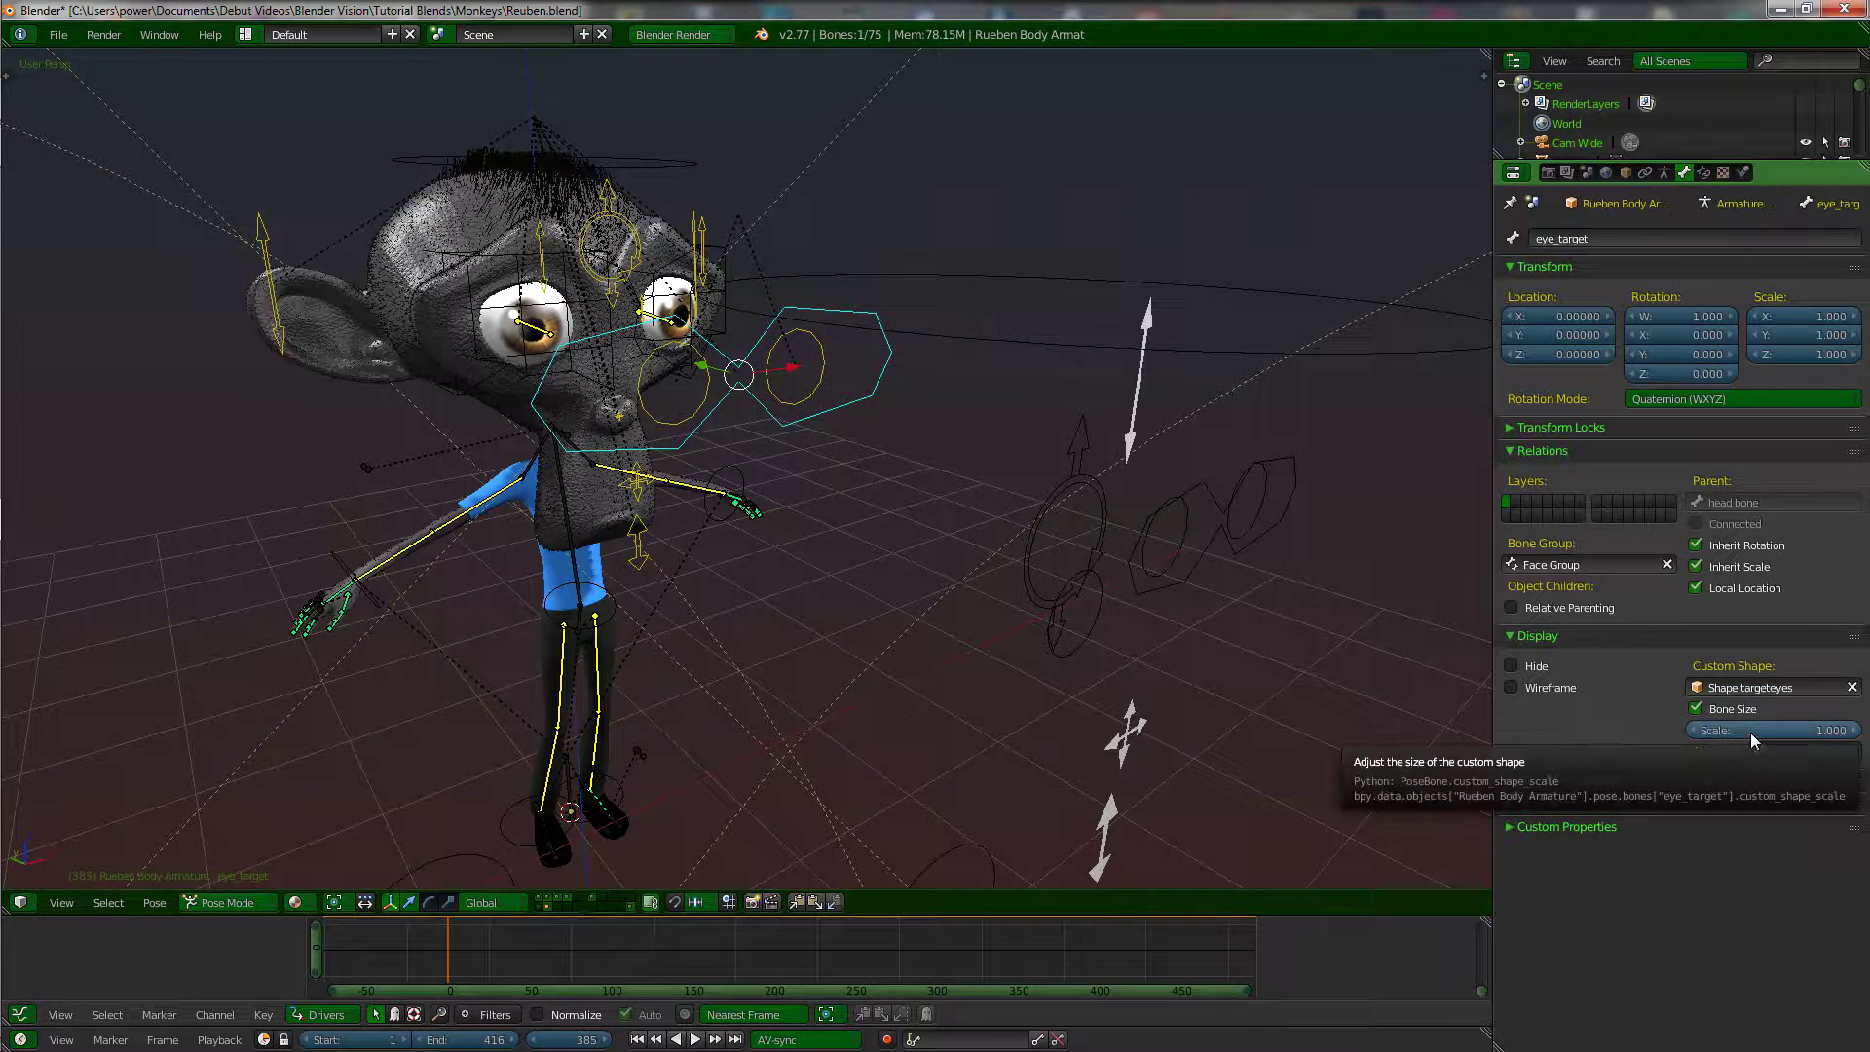
drag(1758, 731, 1795, 746)
key(ctrl+Tab)
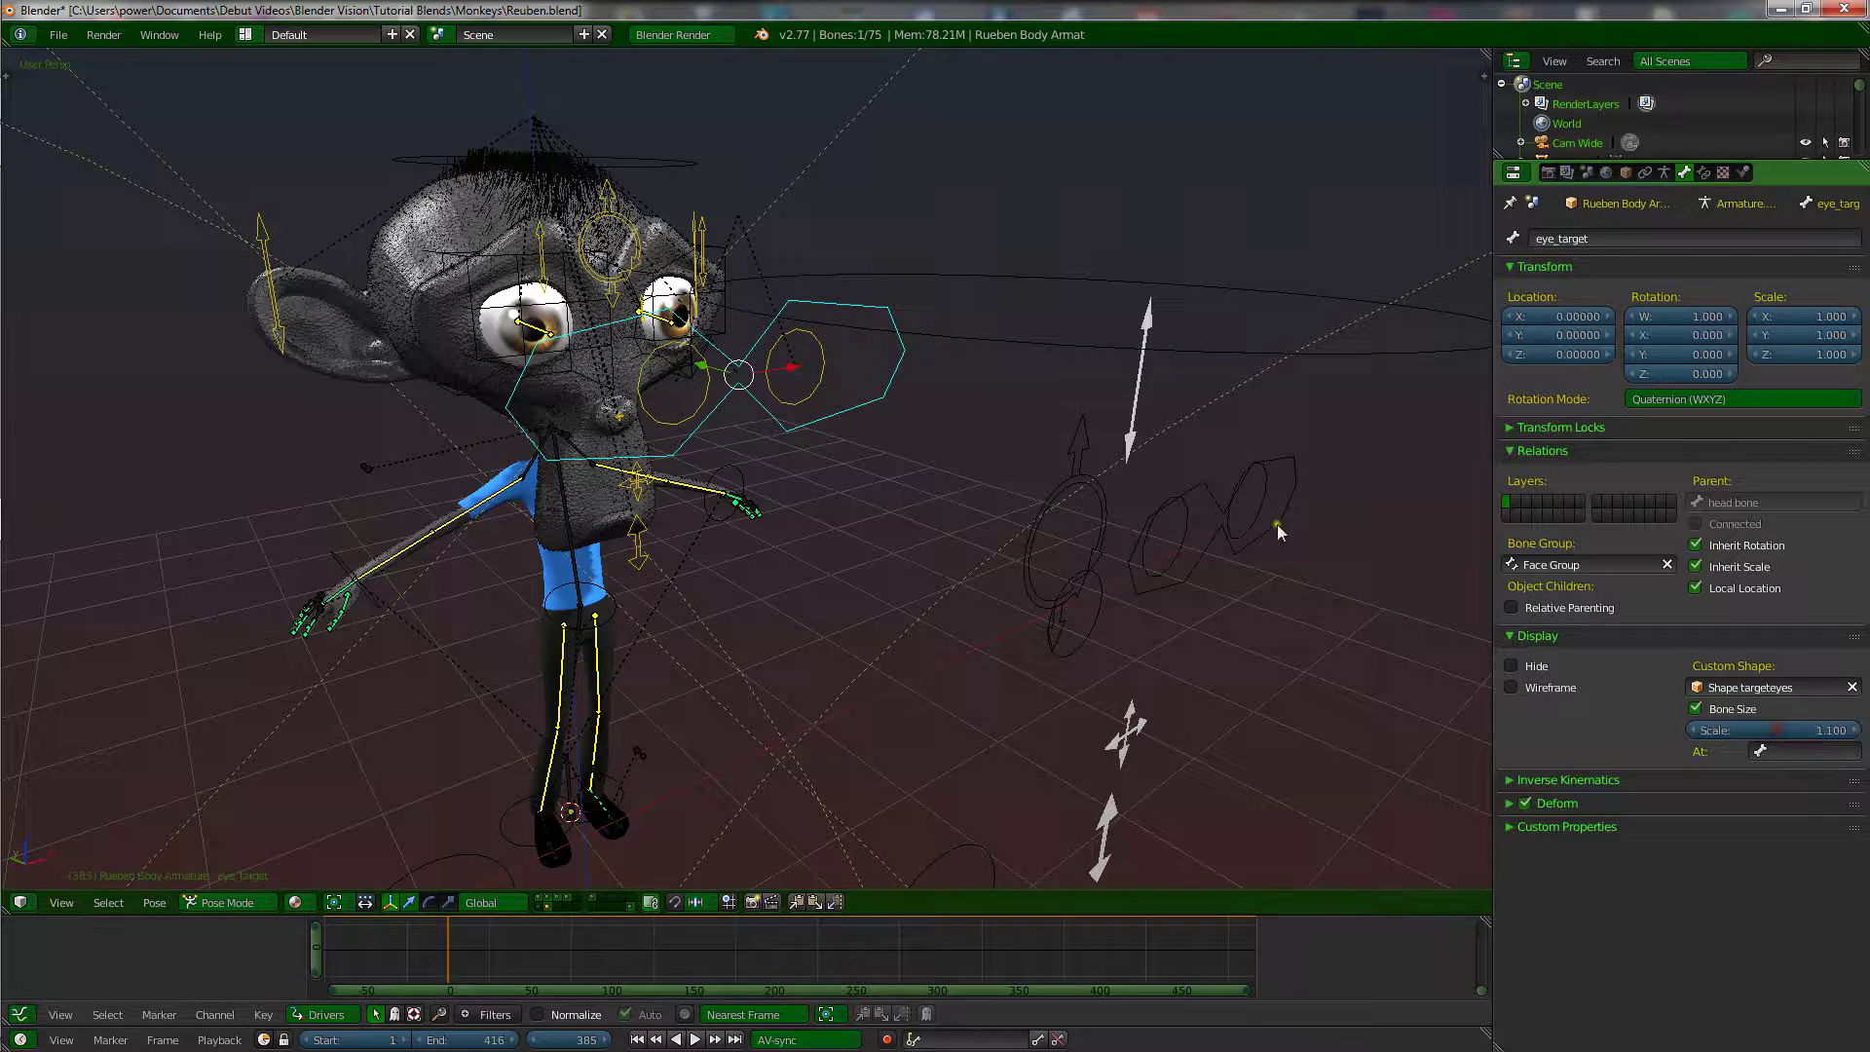
right_click(1281, 518)
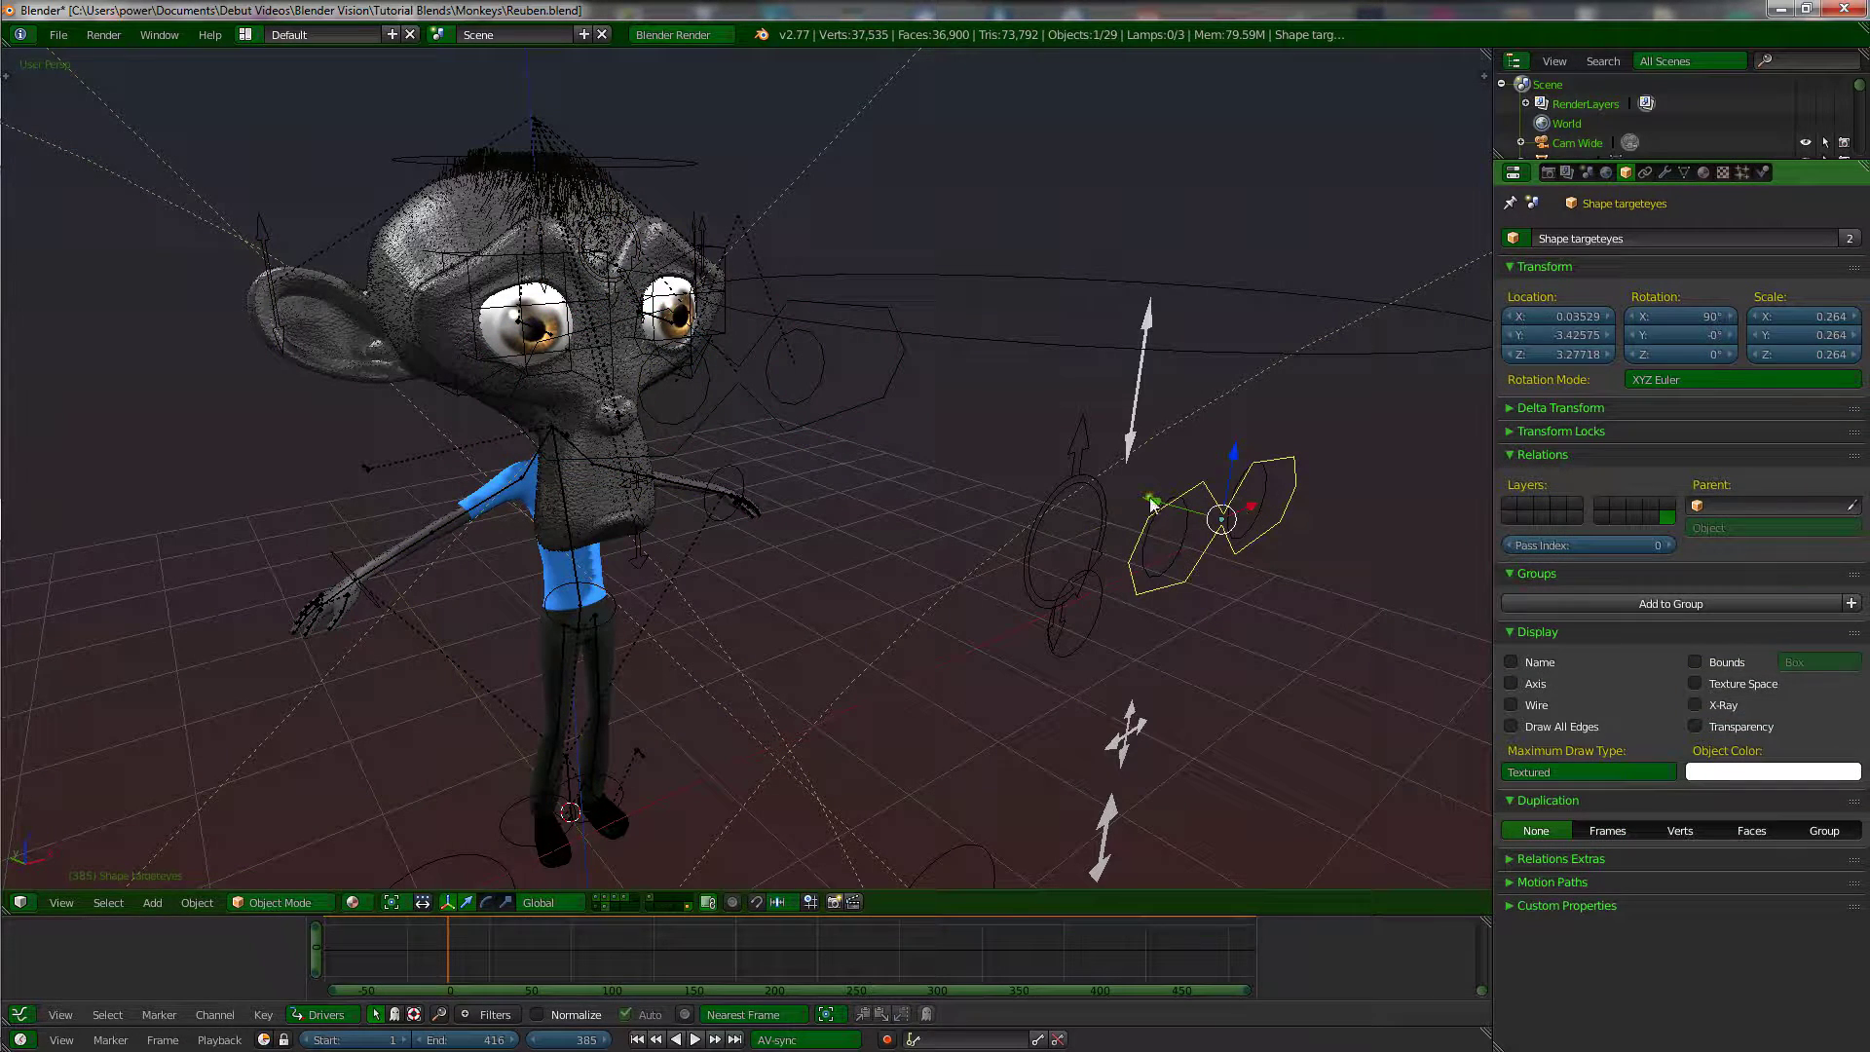
click(688, 908)
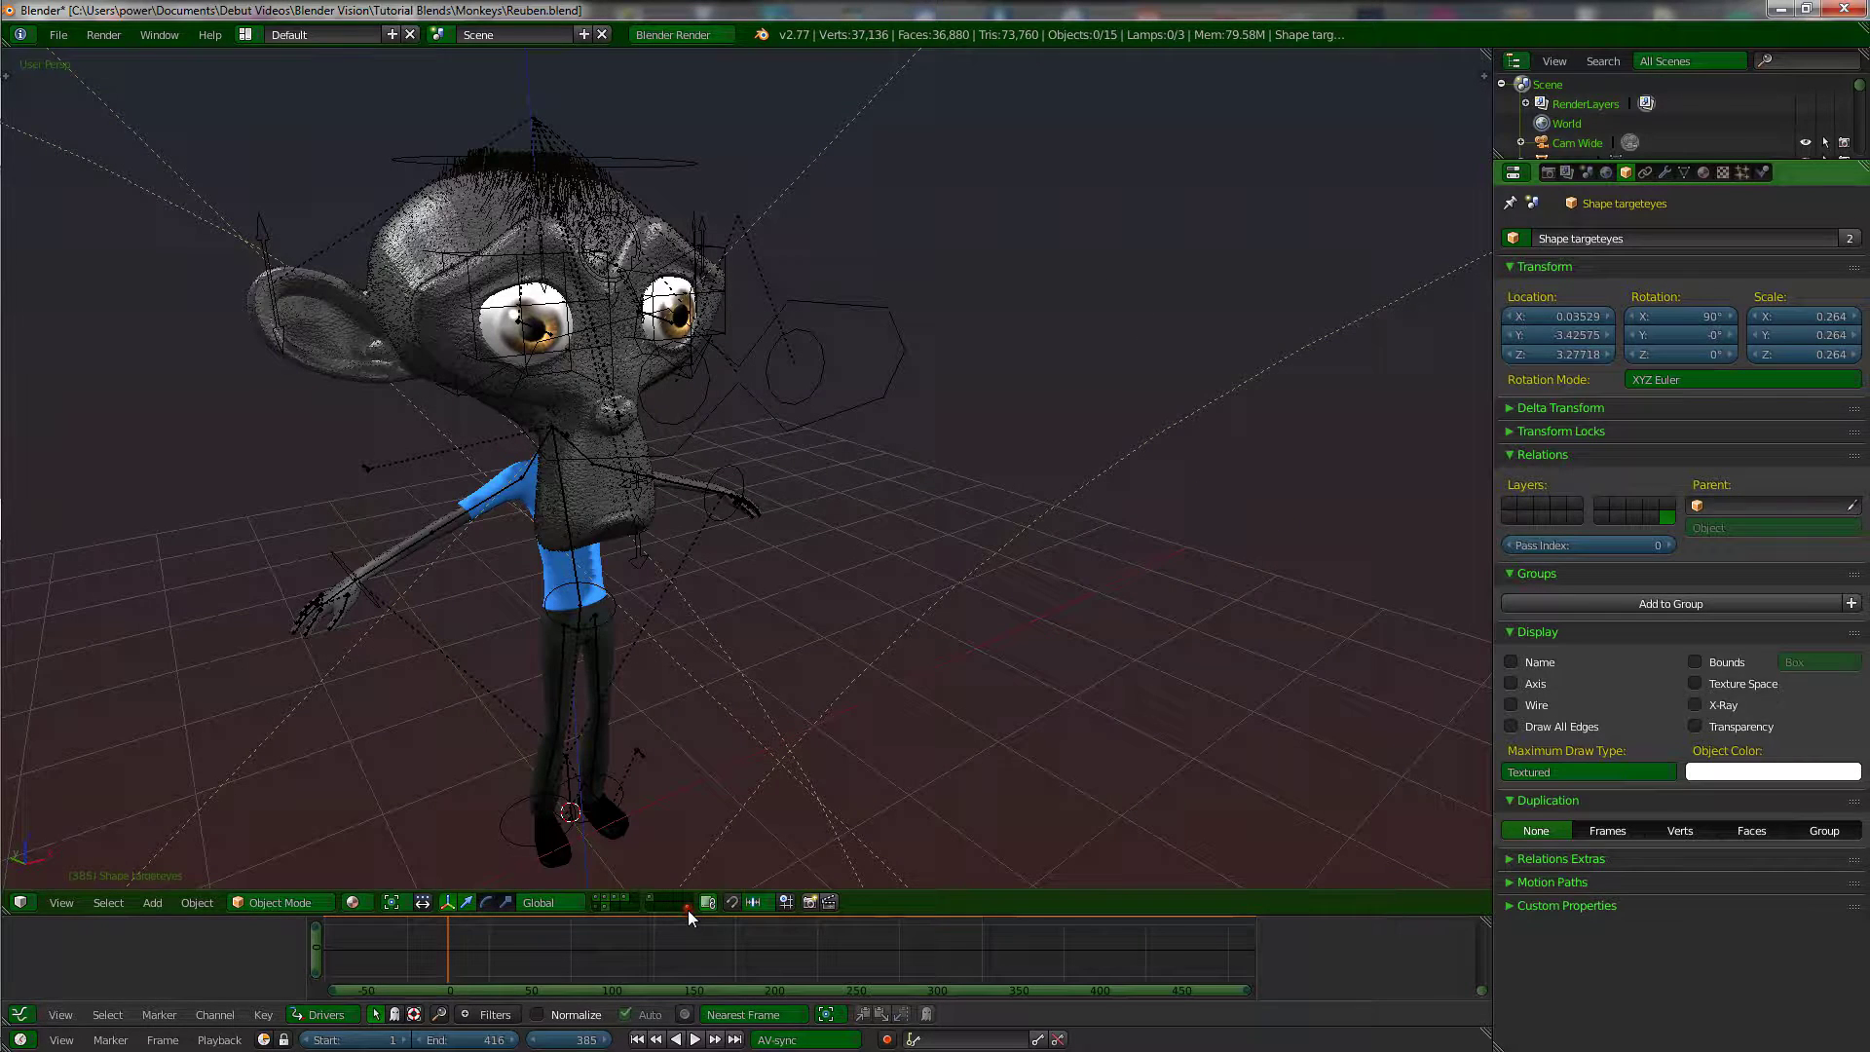
shift+click(688, 908)
shift+click(687, 908)
shift+click(688, 908)
scroll(925, 652, down, 1)
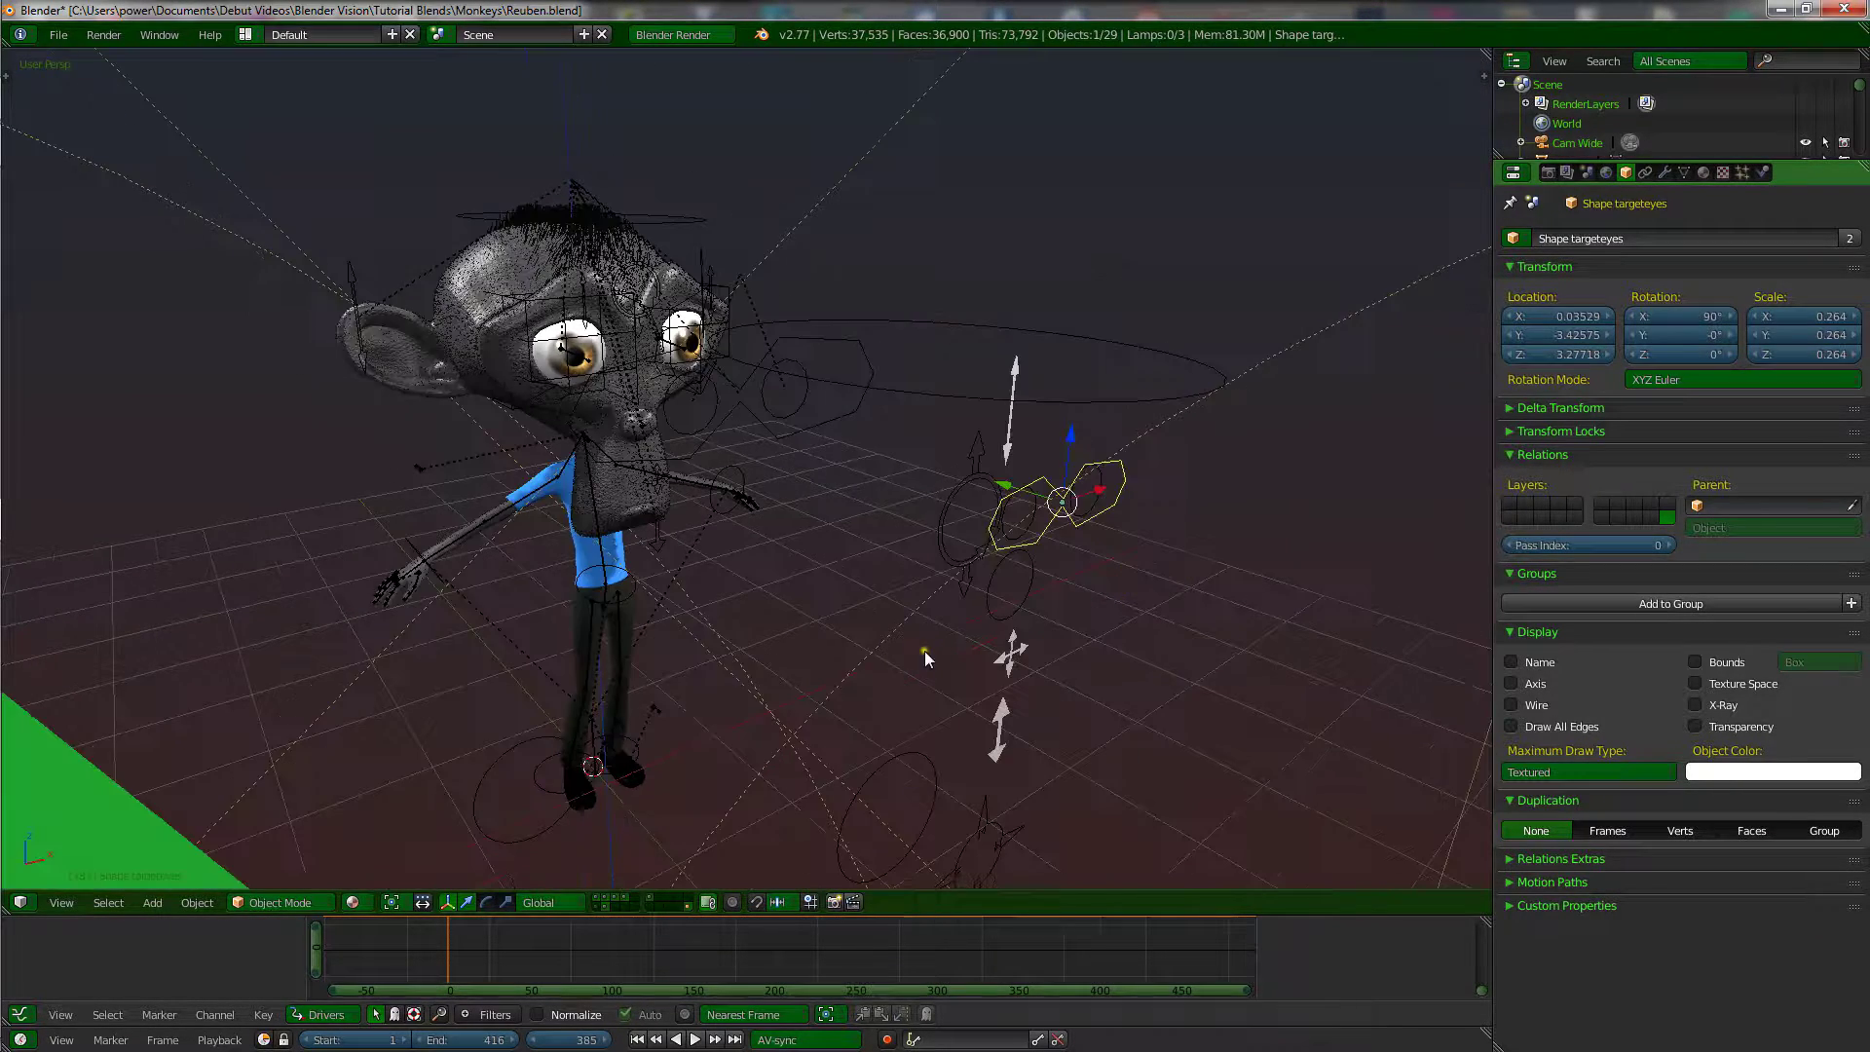
middle_drag(926, 659, 906, 625)
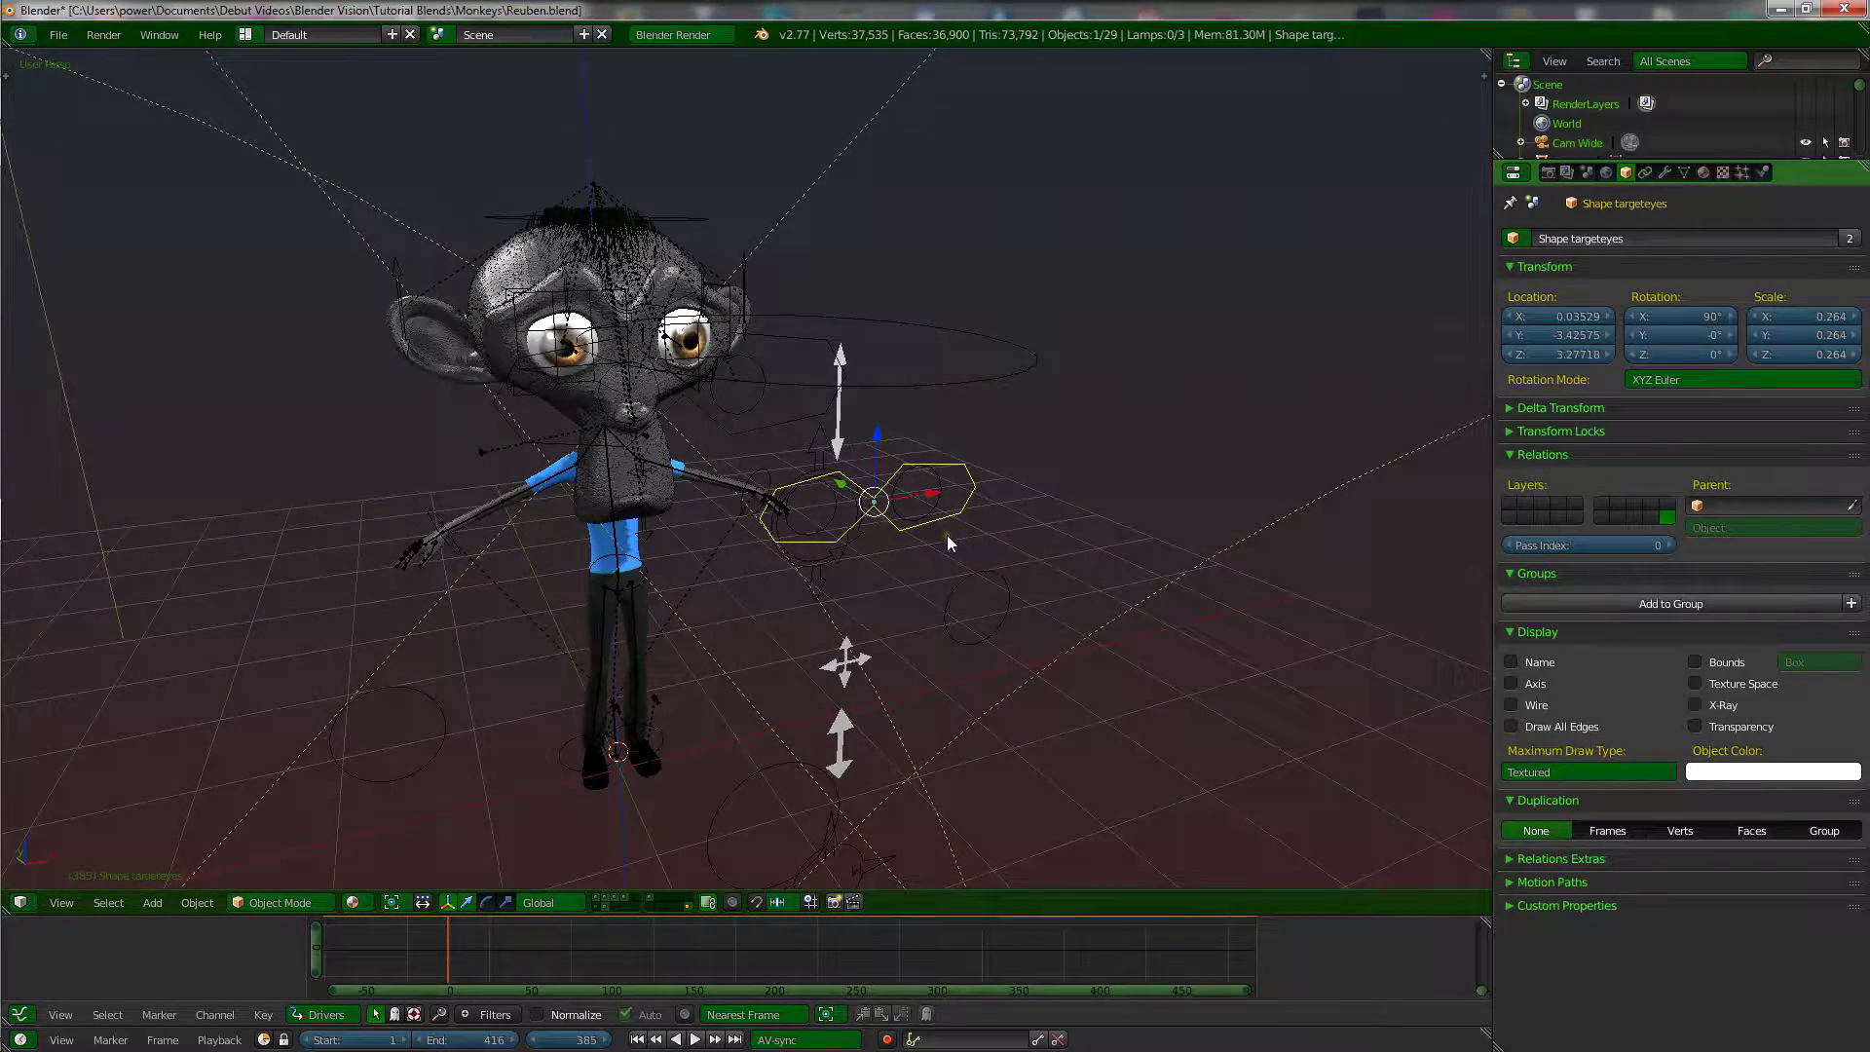
key(Tab)
key(s)
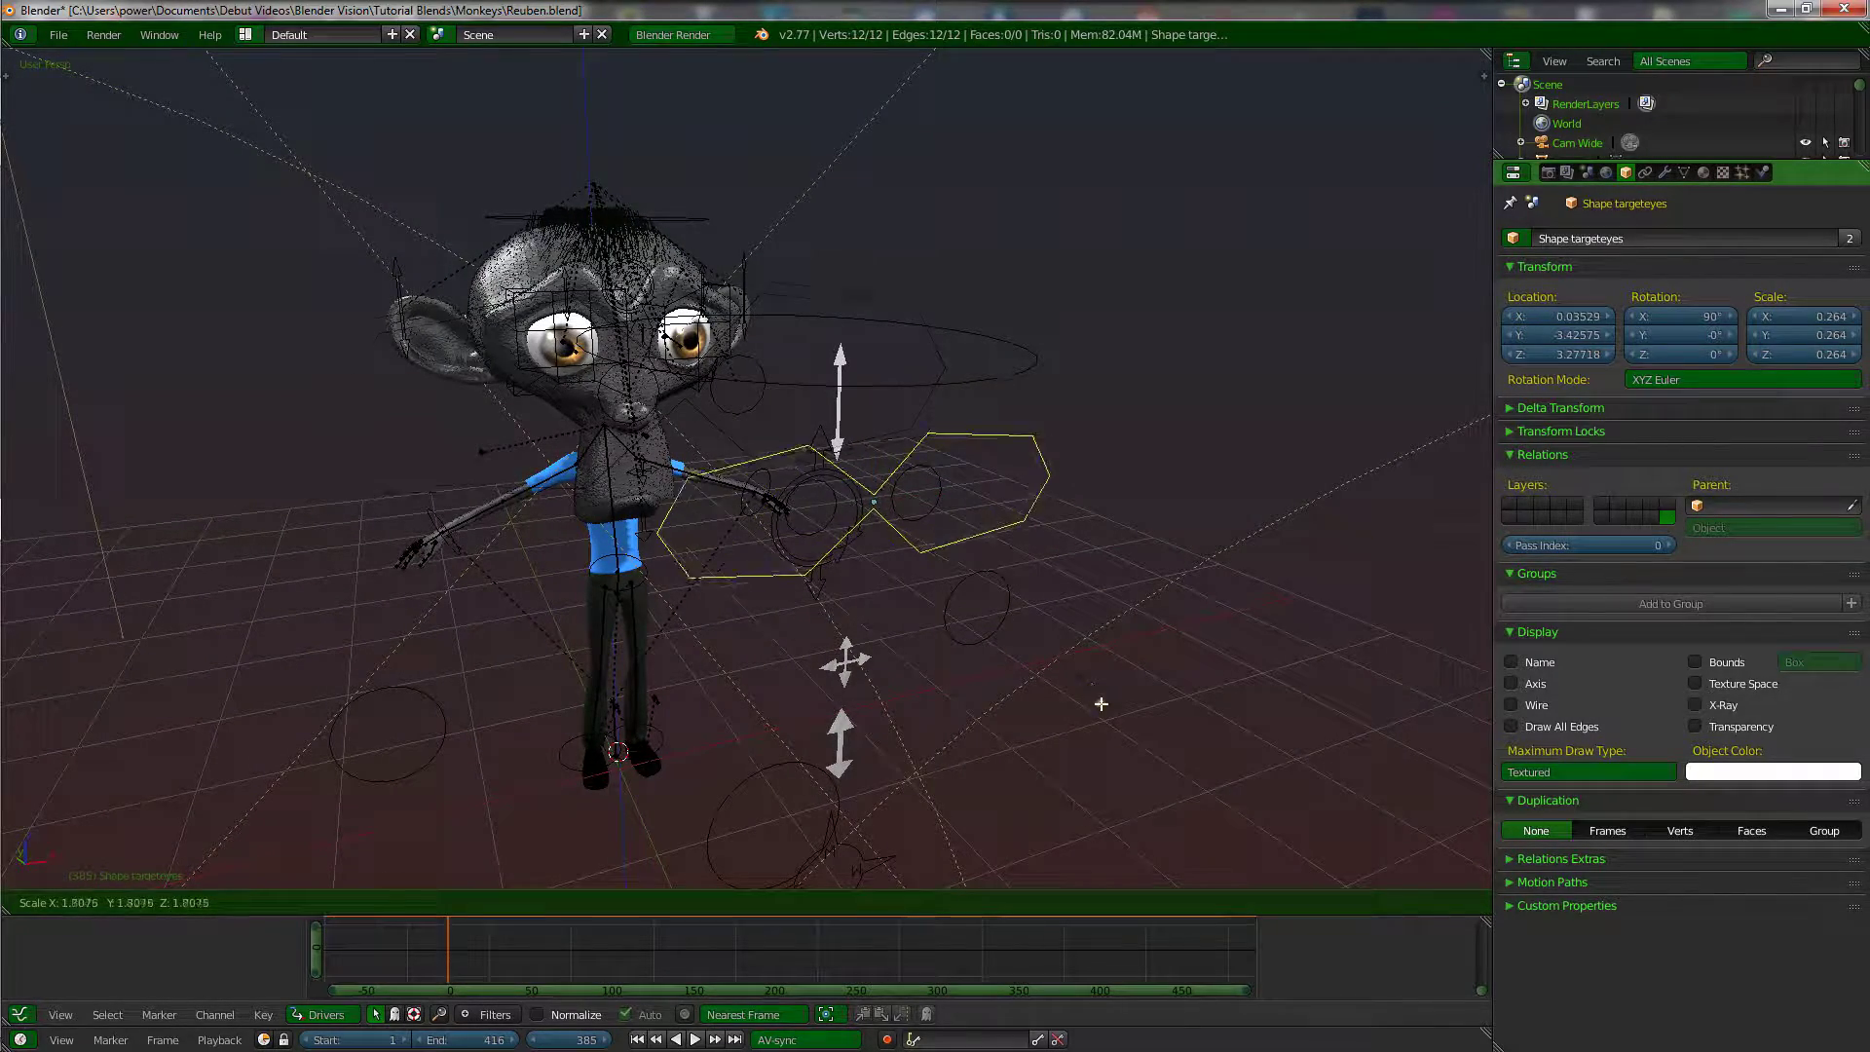
right_click(1014, 640)
middle_drag(873, 566, 890, 572)
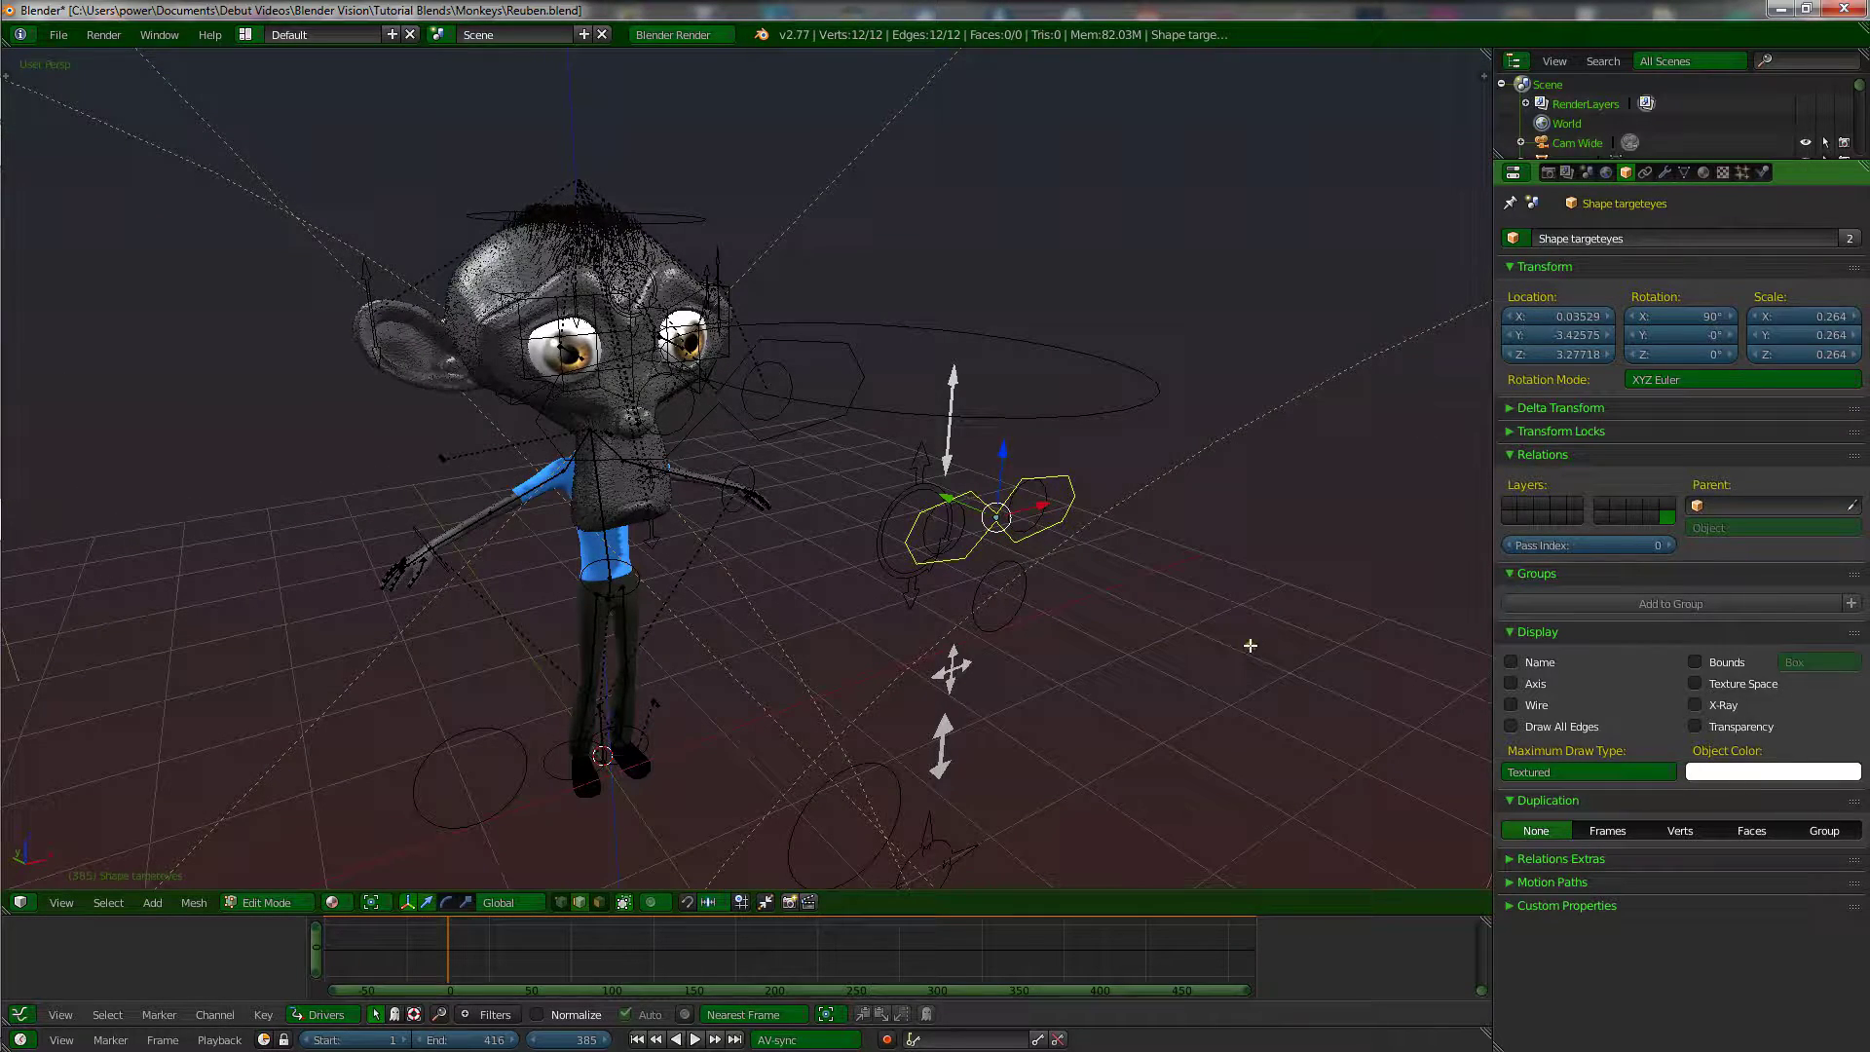
key(r)
key(r)
right_click(1193, 694)
key(Tab)
right_click(869, 366)
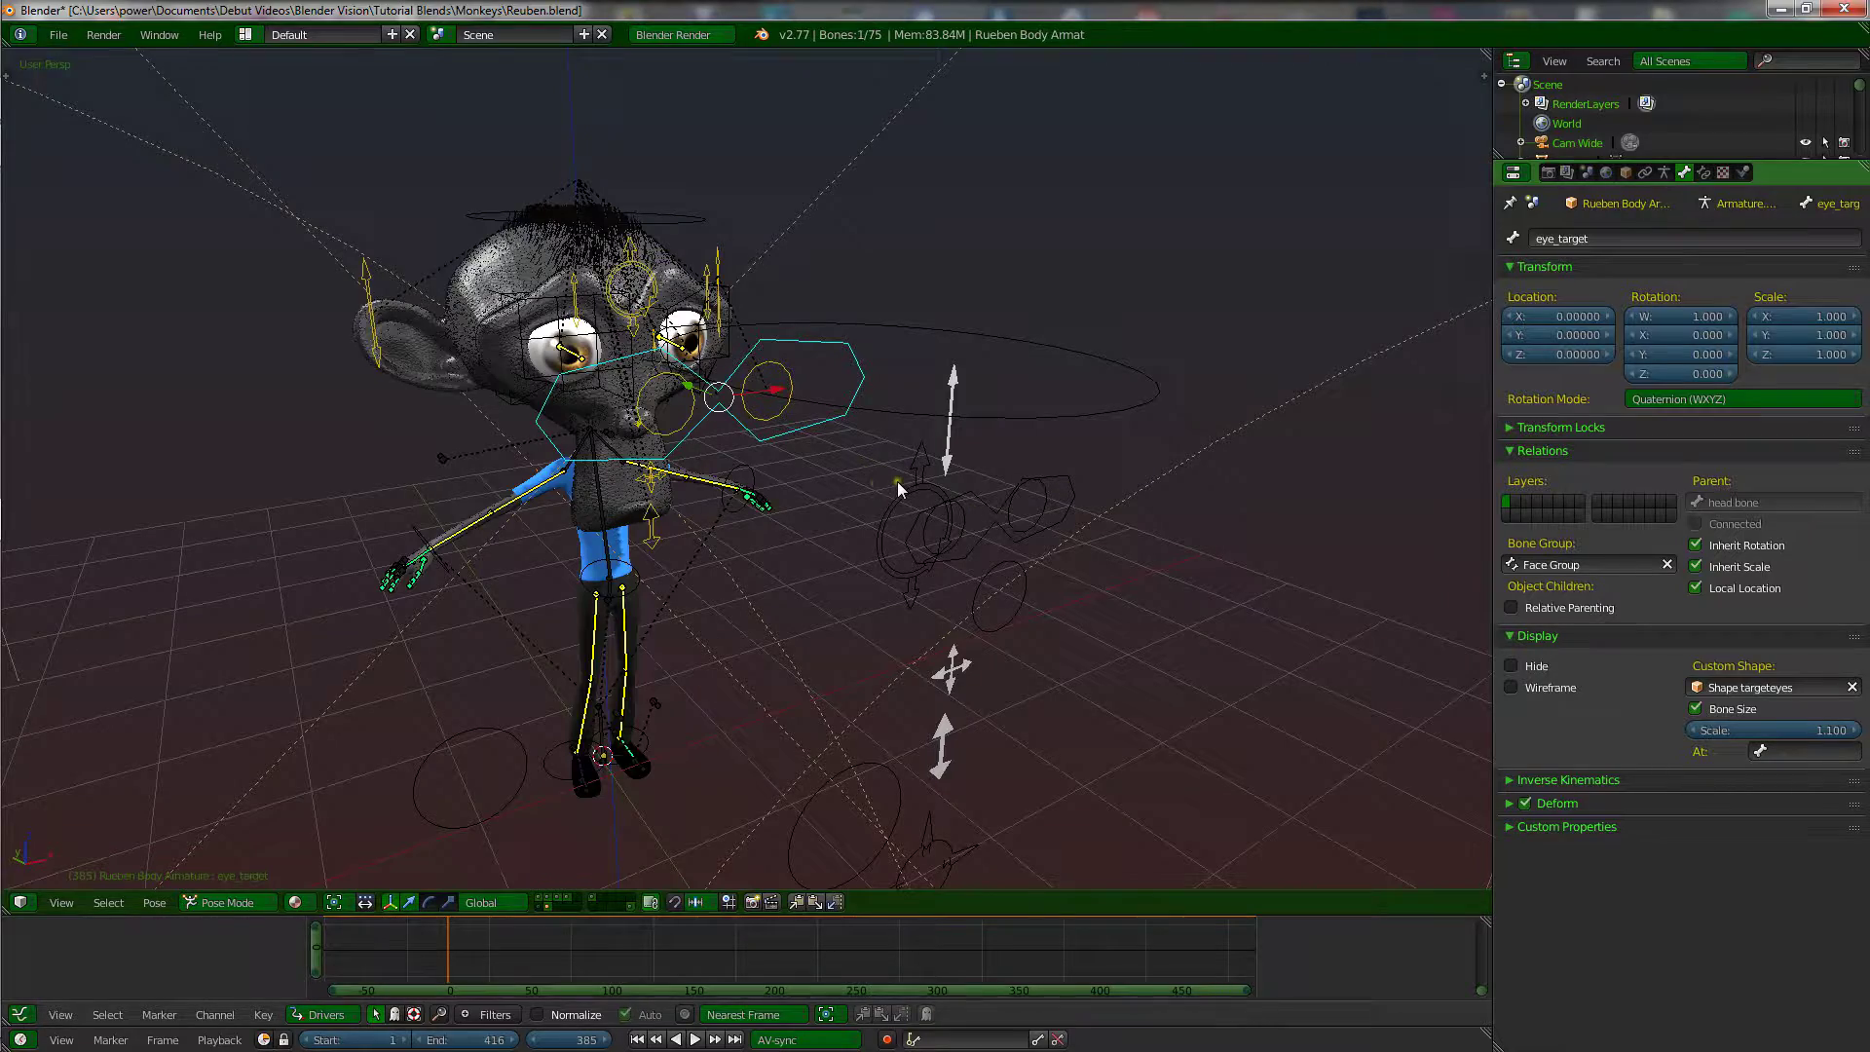
Drag eye_target's Custom Shape Scale back down to 1.000
mouse_move(897, 481)
middle_down()
mouse_move(878, 483)
mouse_move(923, 489)
mouse_move(884, 464)
middle_up()
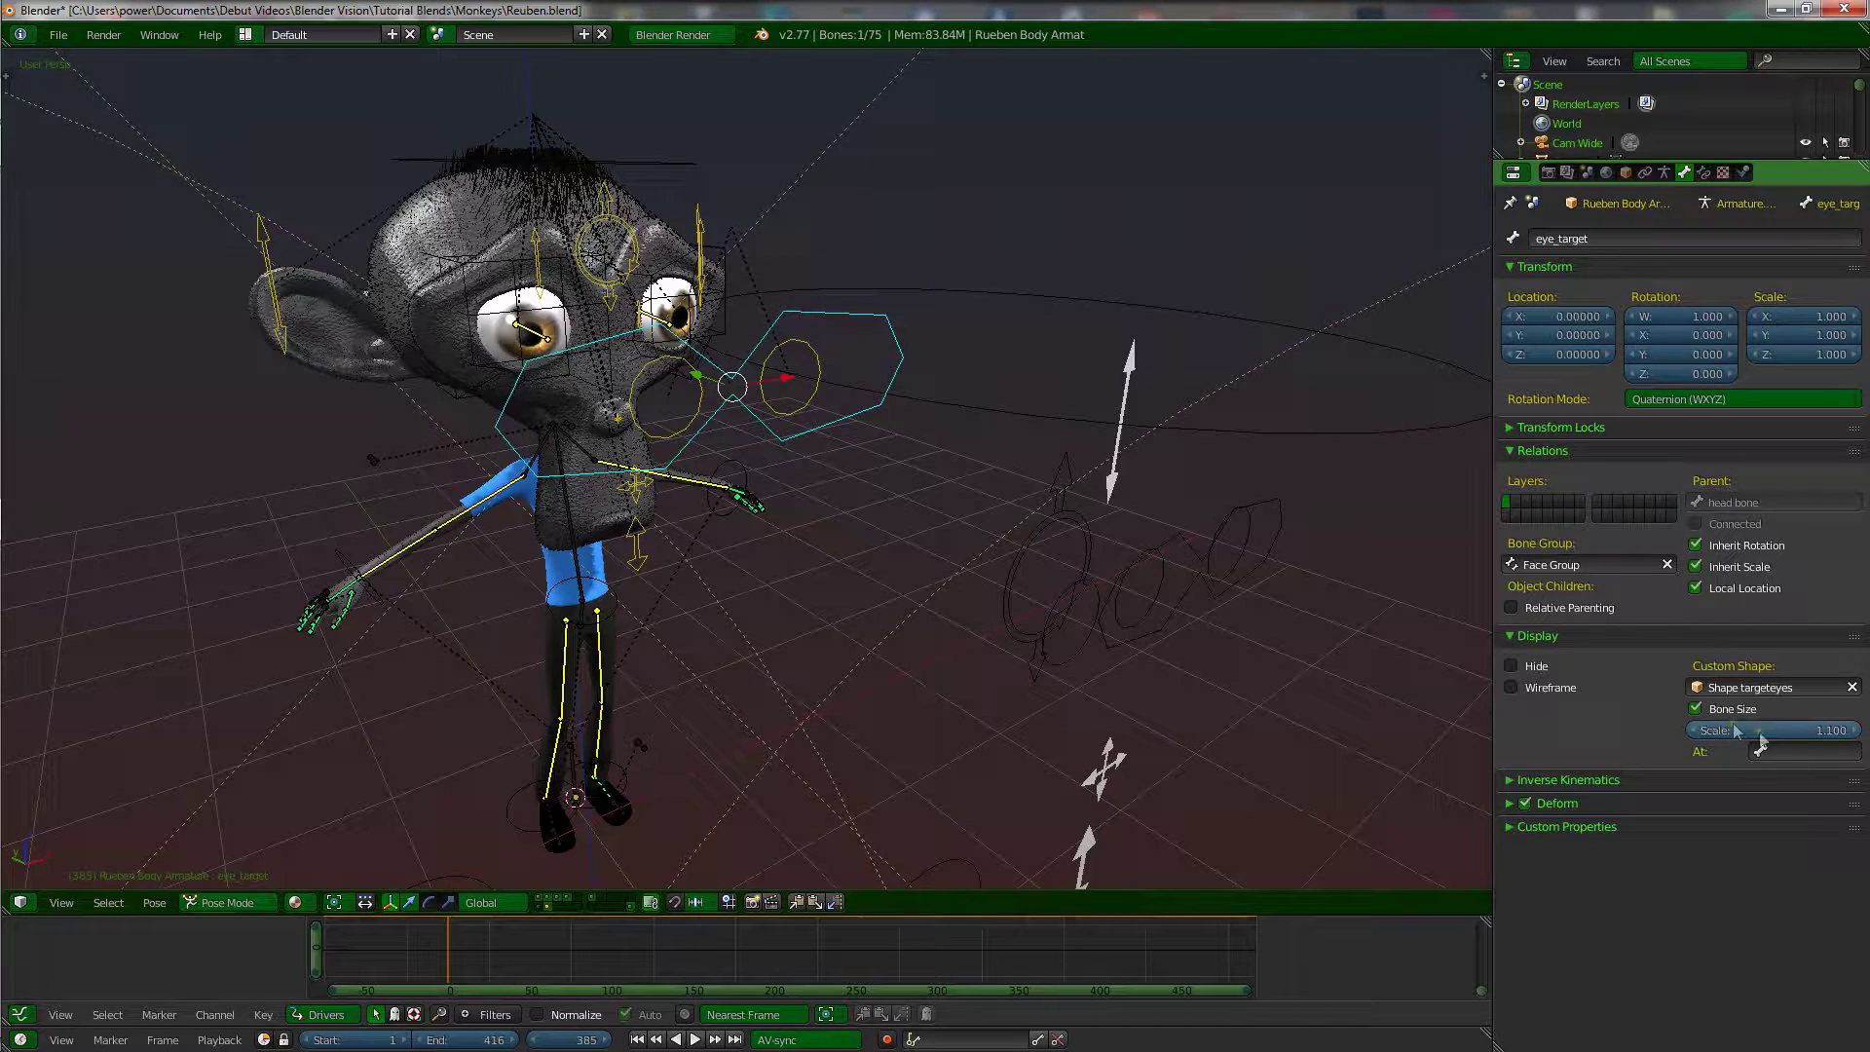
drag(1773, 743, 1773, 739)
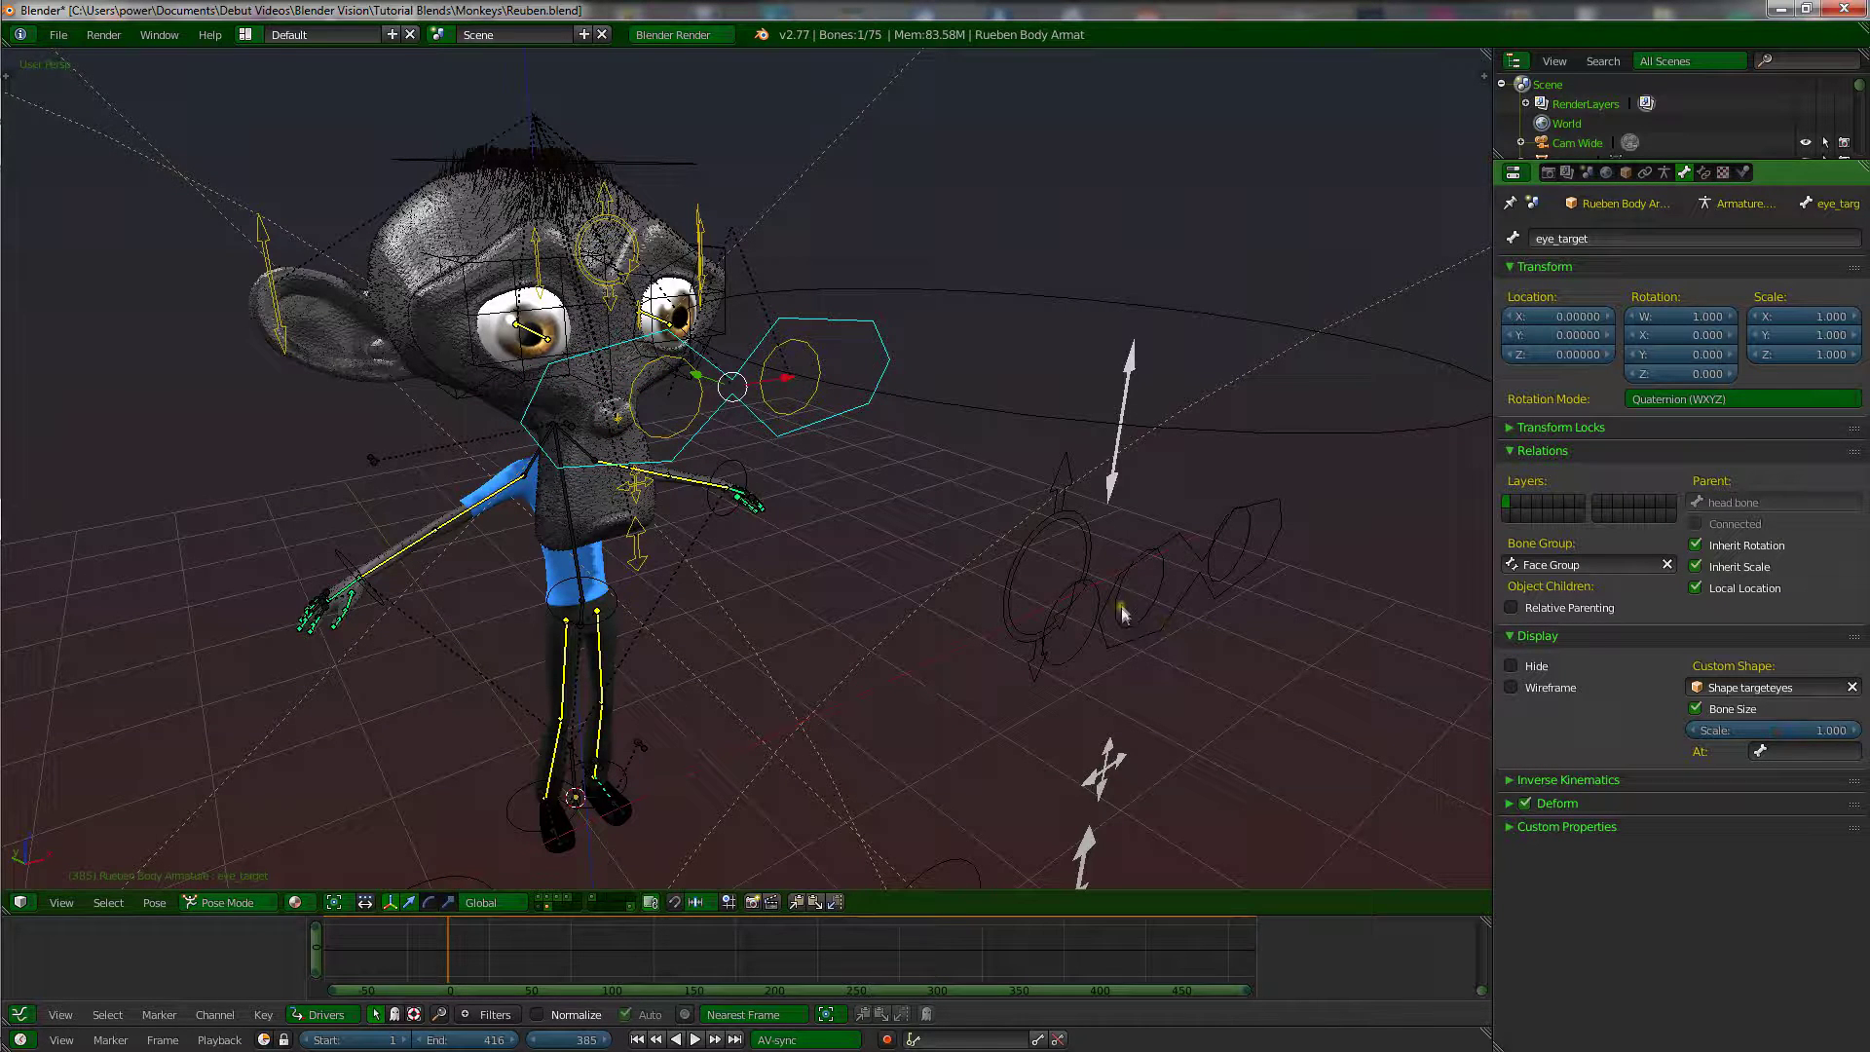
middle_drag(1118, 606, 1078, 611)
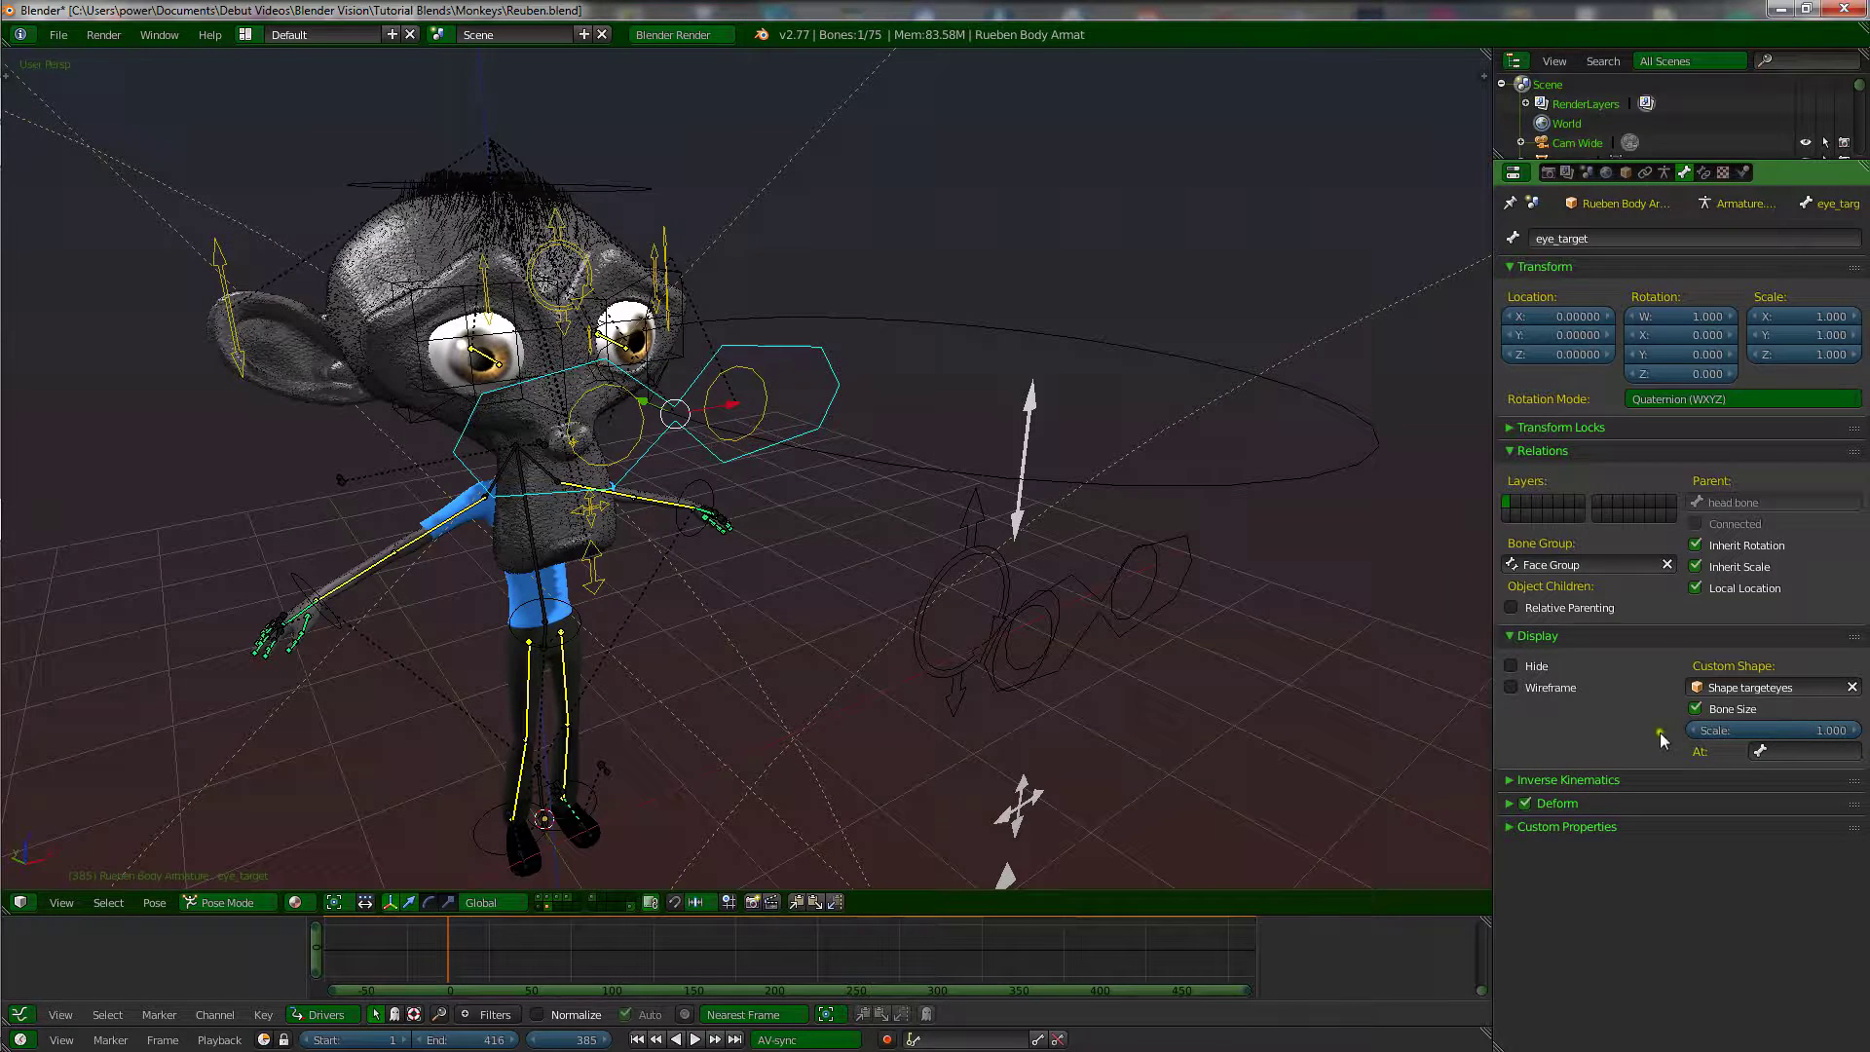
Step the scale down with the arrows, then back up through 0.900 to 1.000
click(1696, 730)
click(1696, 730)
click(1696, 730)
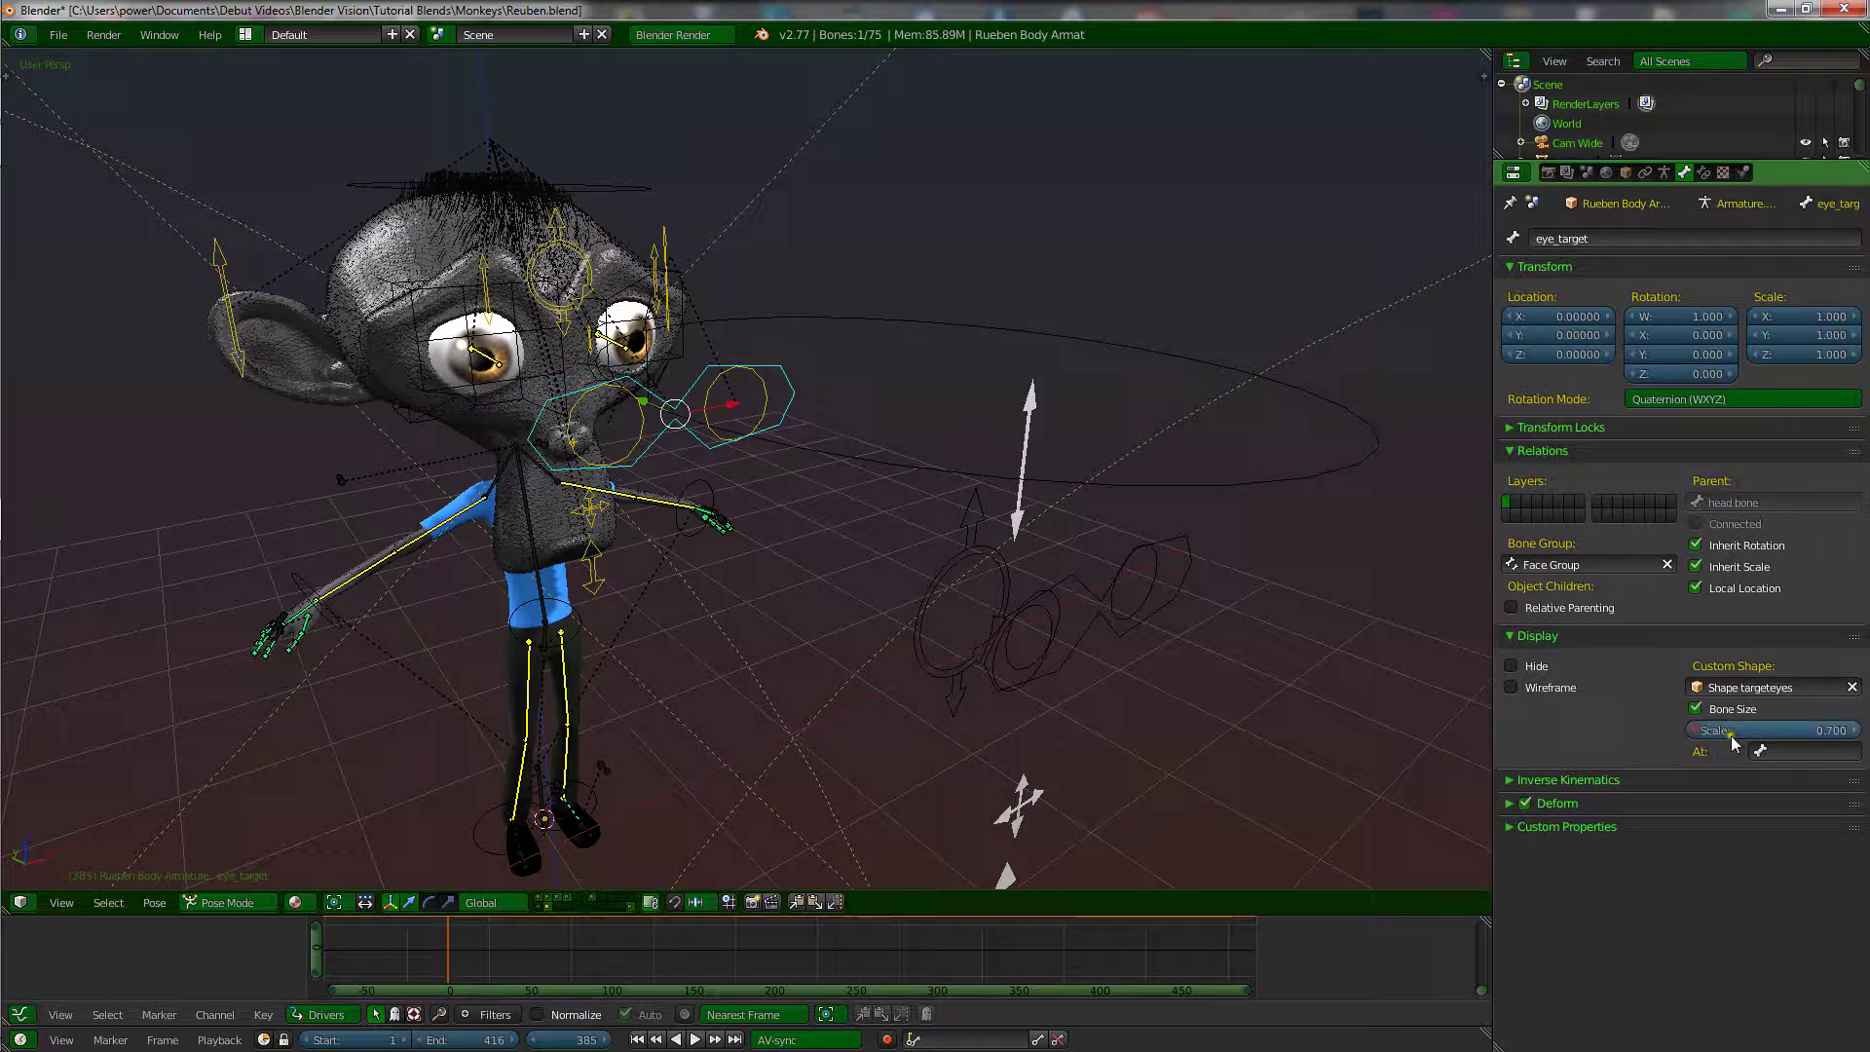
click(1855, 728)
click(1855, 729)
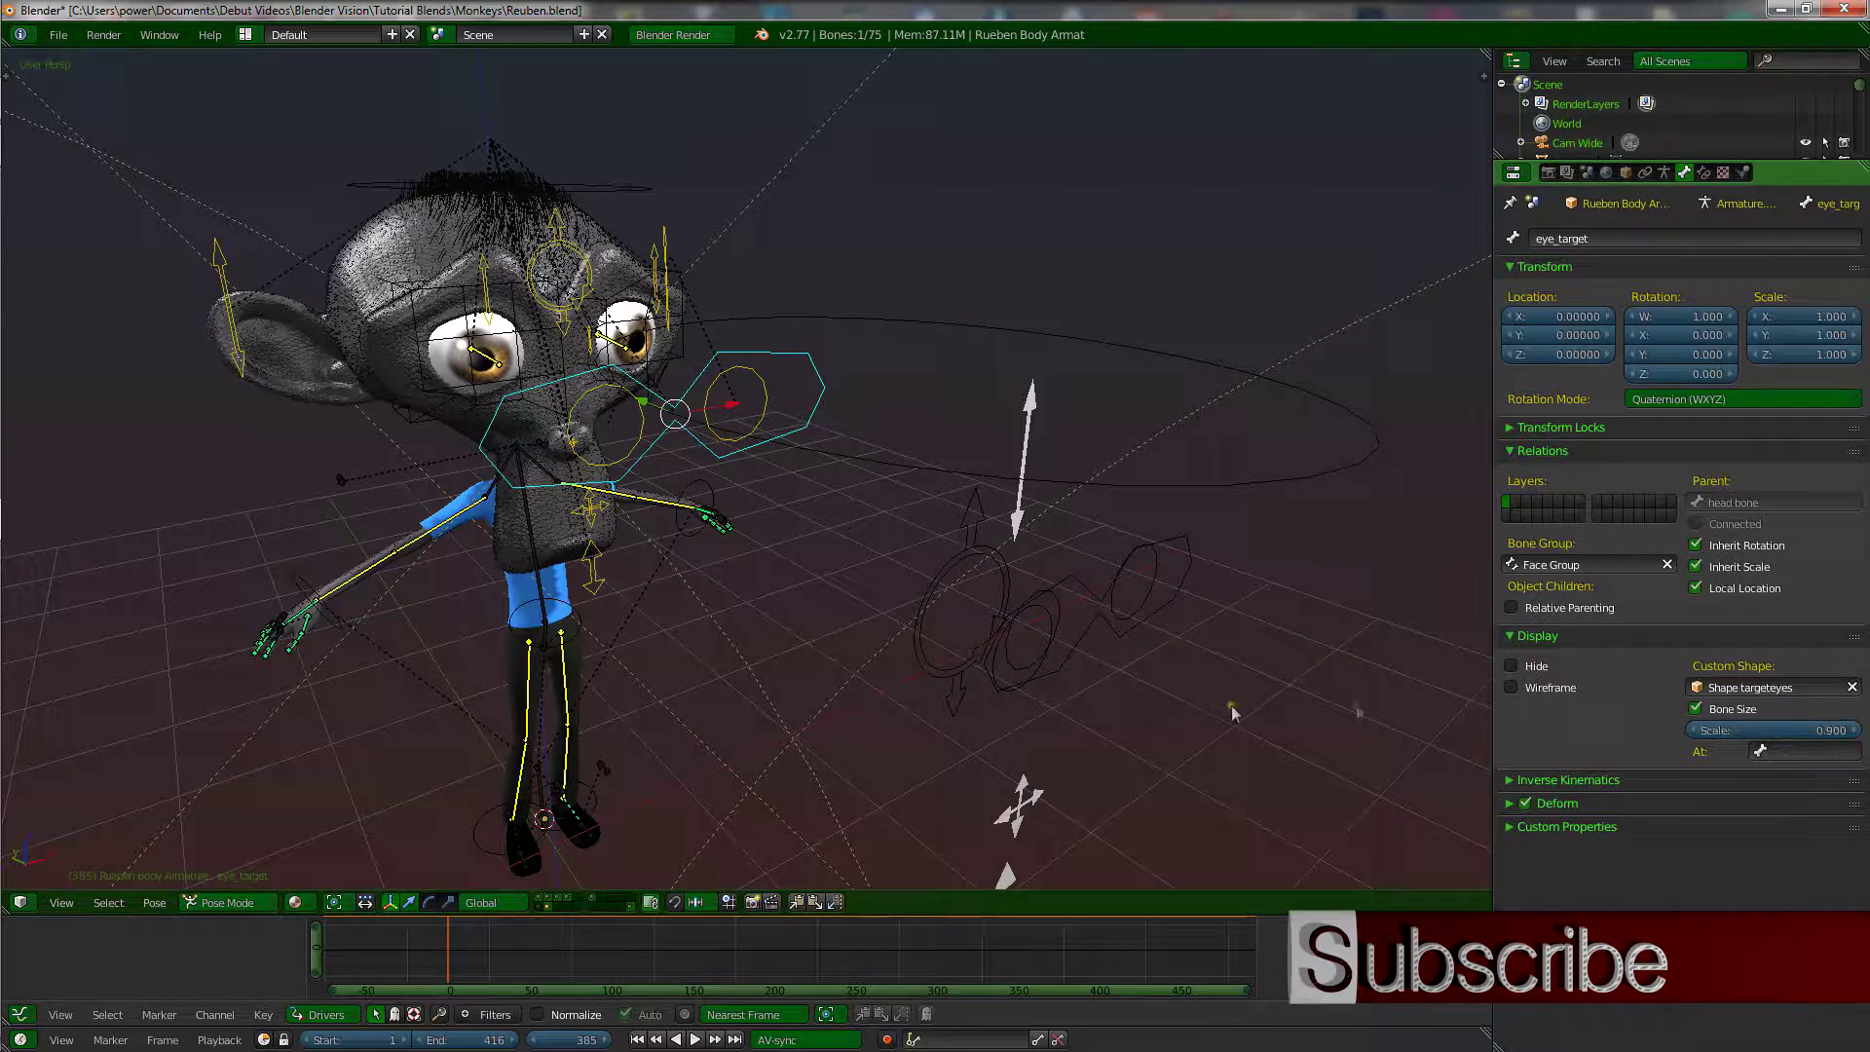
click(1856, 730)
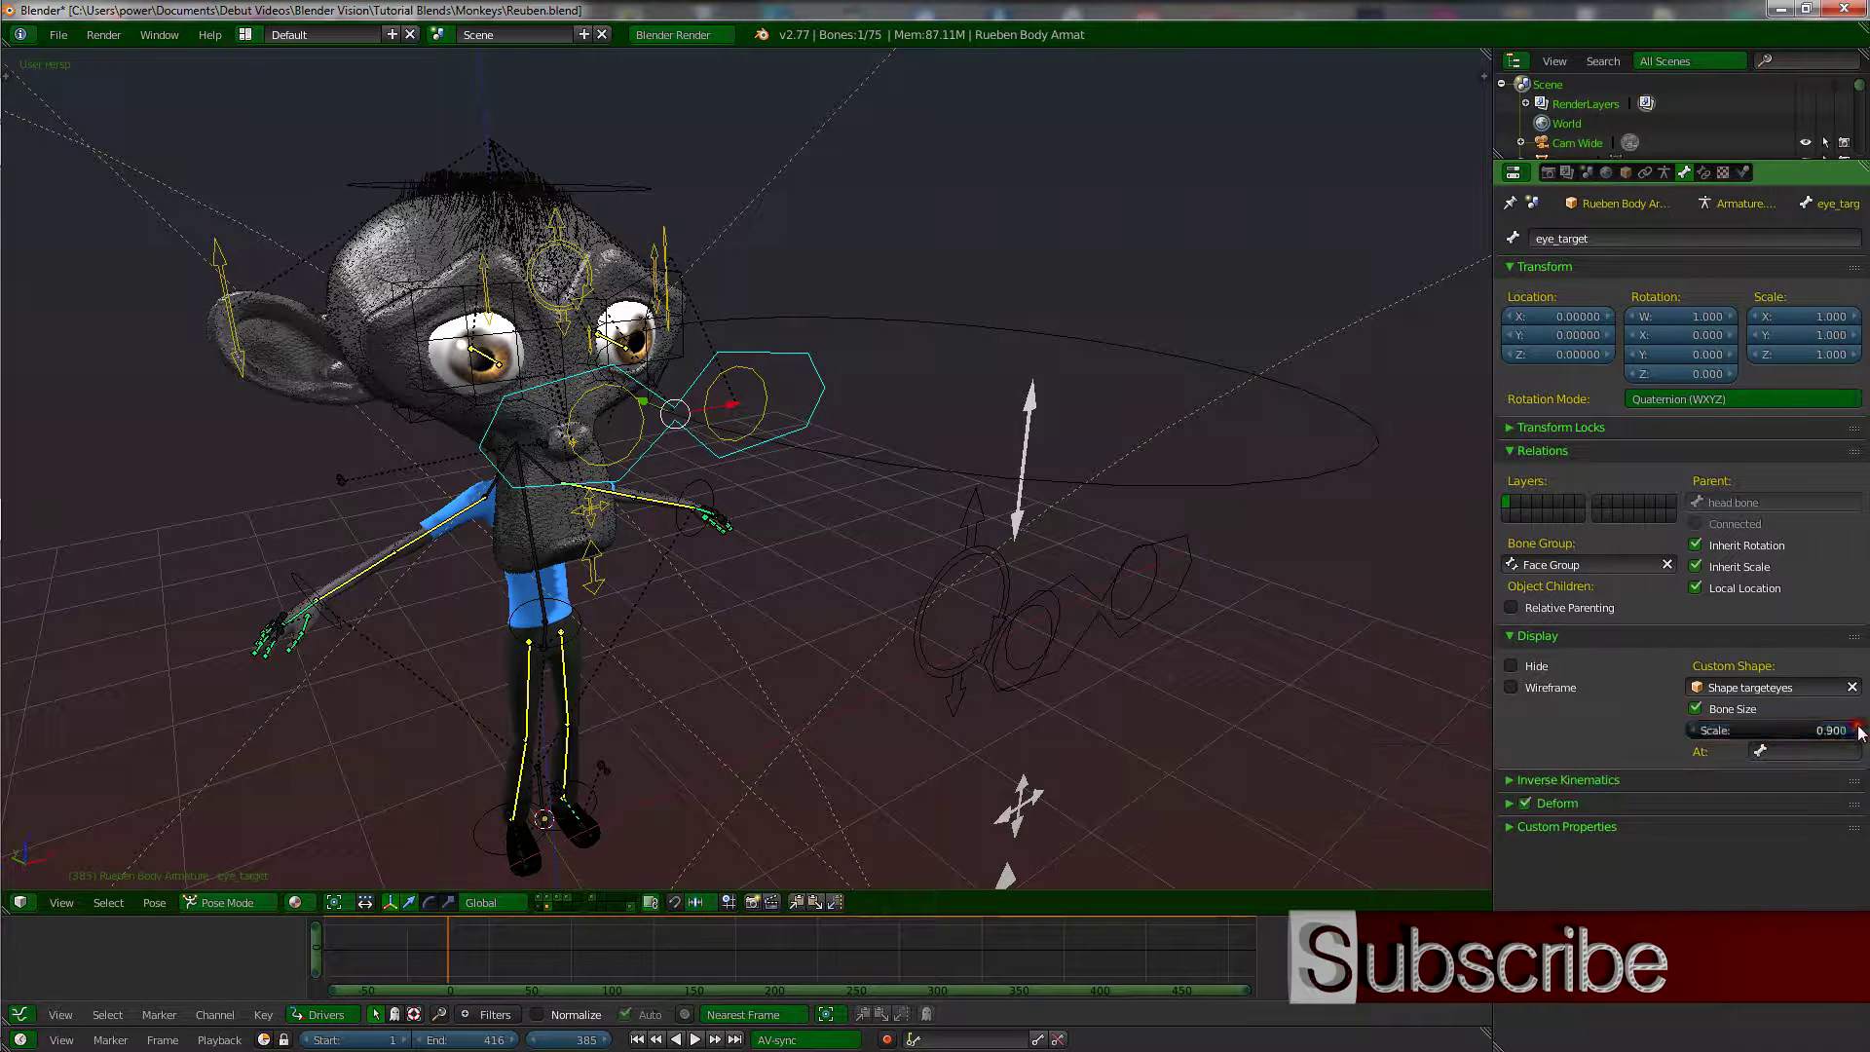
middle_drag(916, 553, 816, 490)
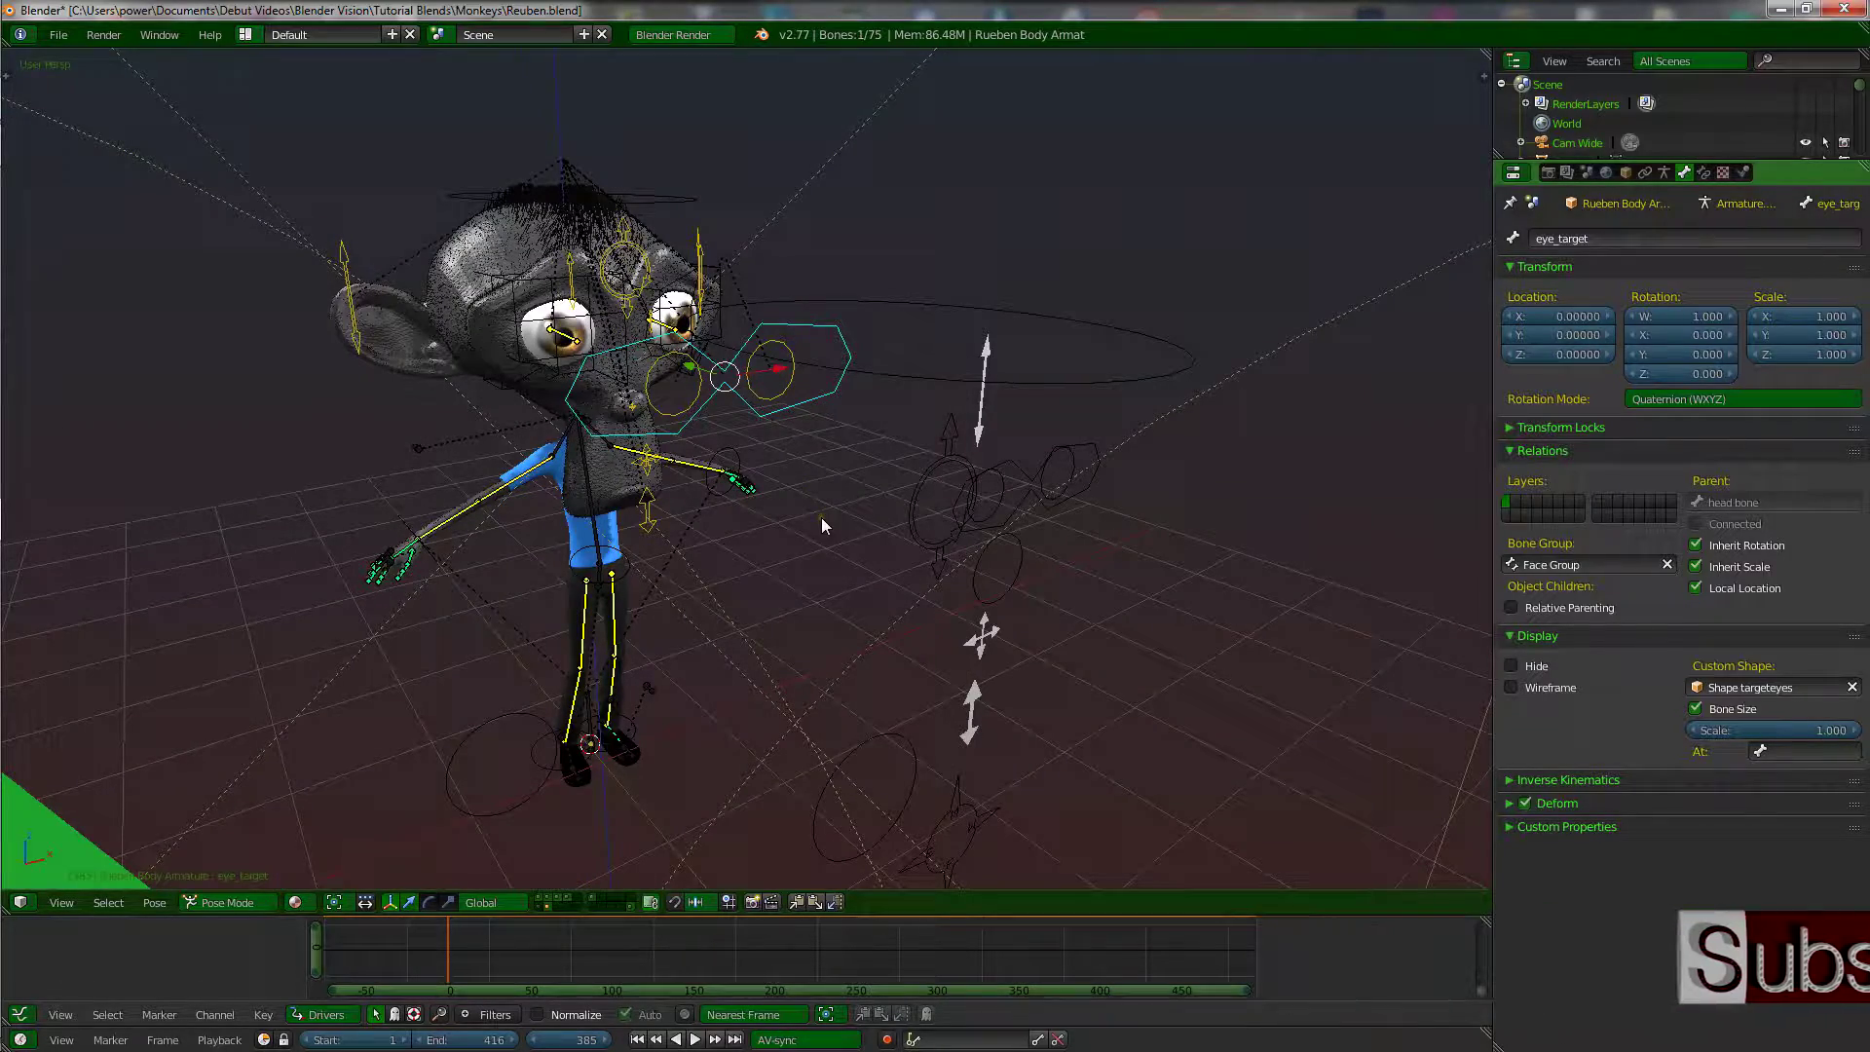